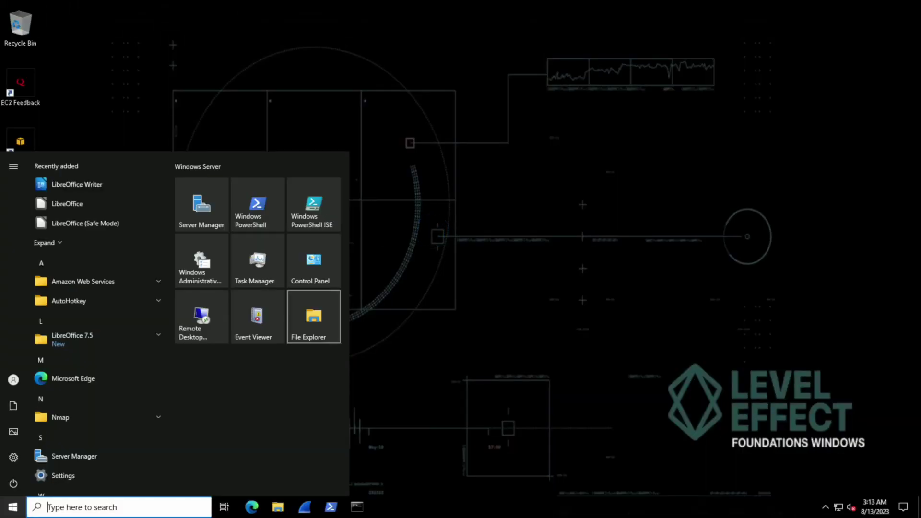
- Search the Start menu for 'event' so Event Viewer appears as the best match
left_click(93, 508)
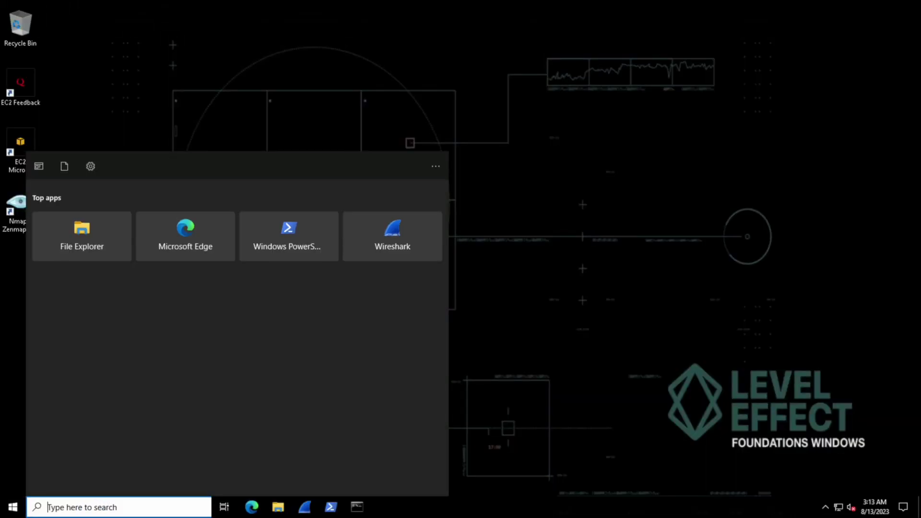
type("event")
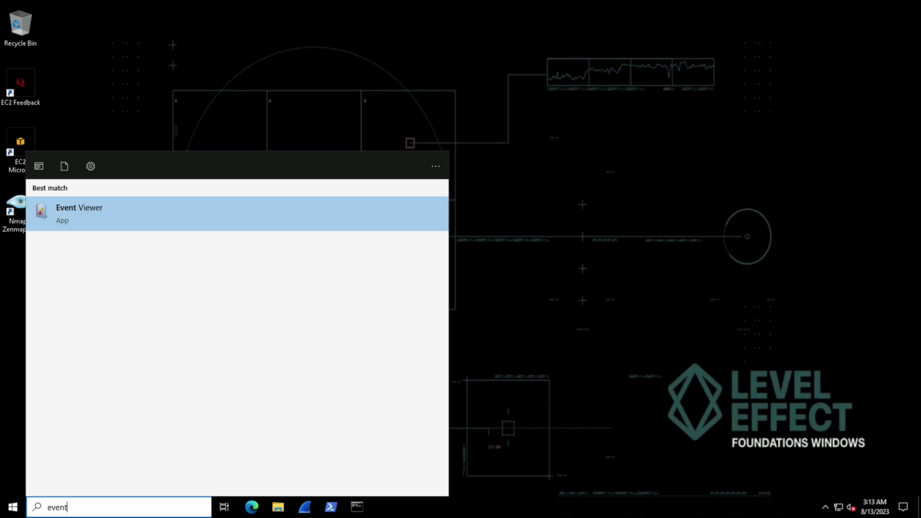
- Launch Event Viewer, browse down to Subscriptions, and decline starting the Event Collector service
left_click(108, 216)
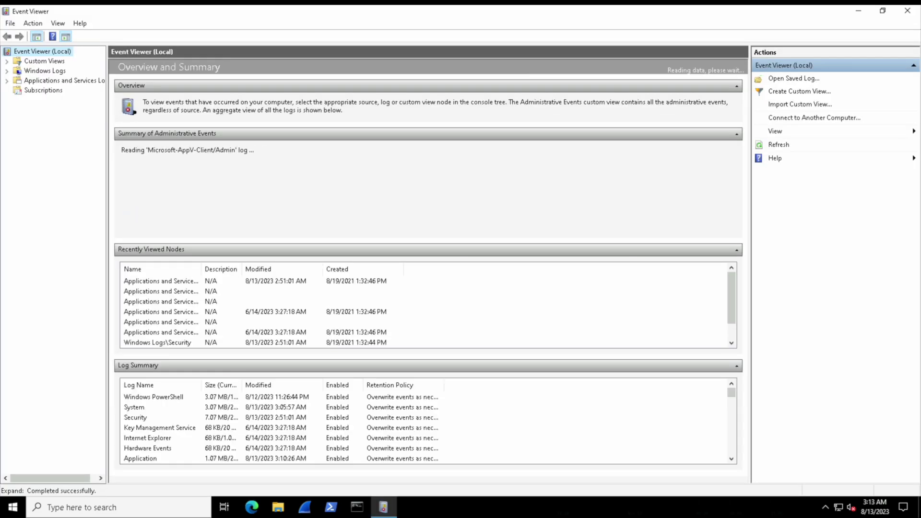
key("Down")
key("Down")
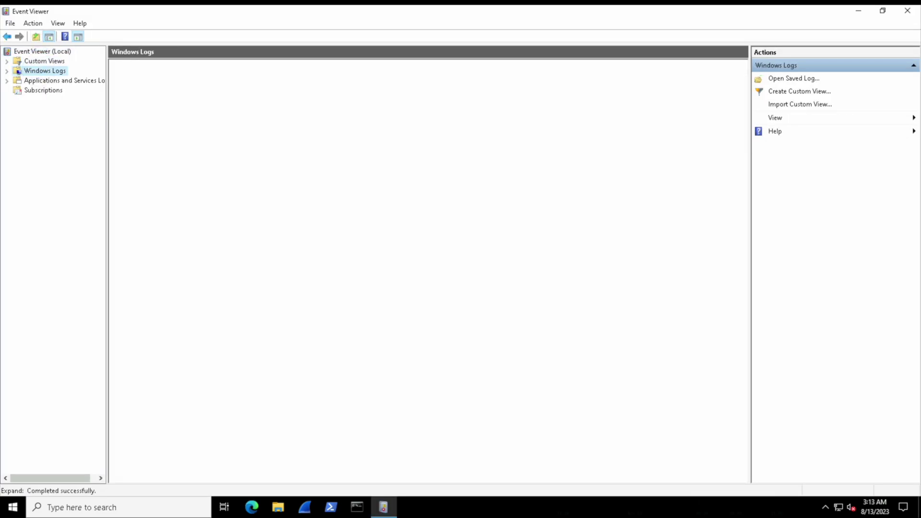
key("Down")
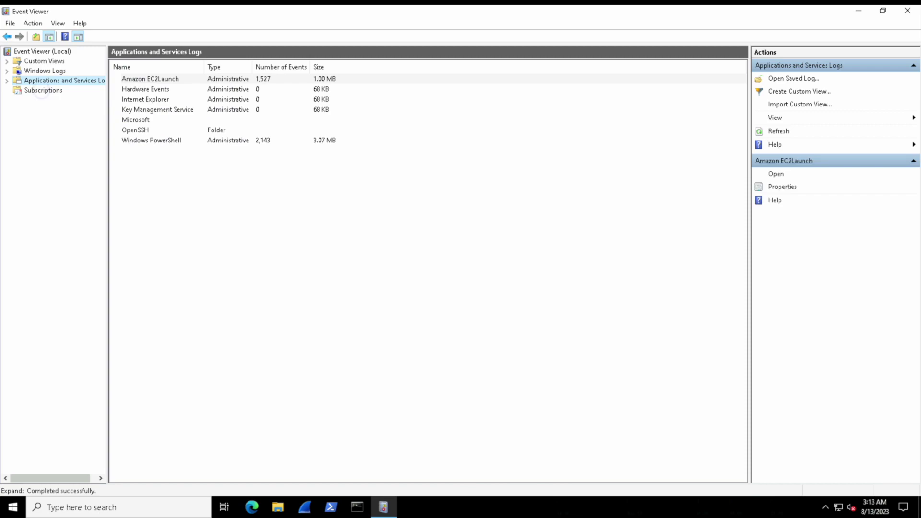
key("Down")
left_click(544, 300)
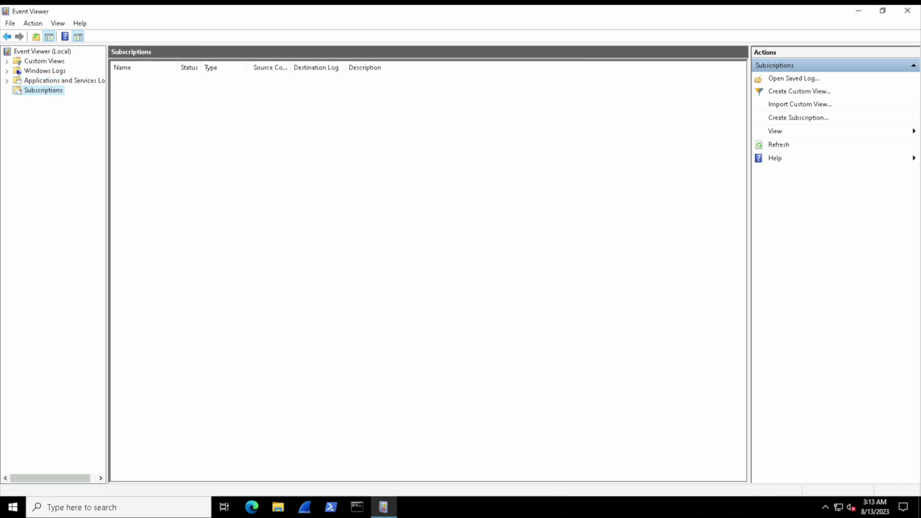
- Expand Windows Logs and open the Application log with its 1,382 events
left_click(6, 70)
left_click(55, 81)
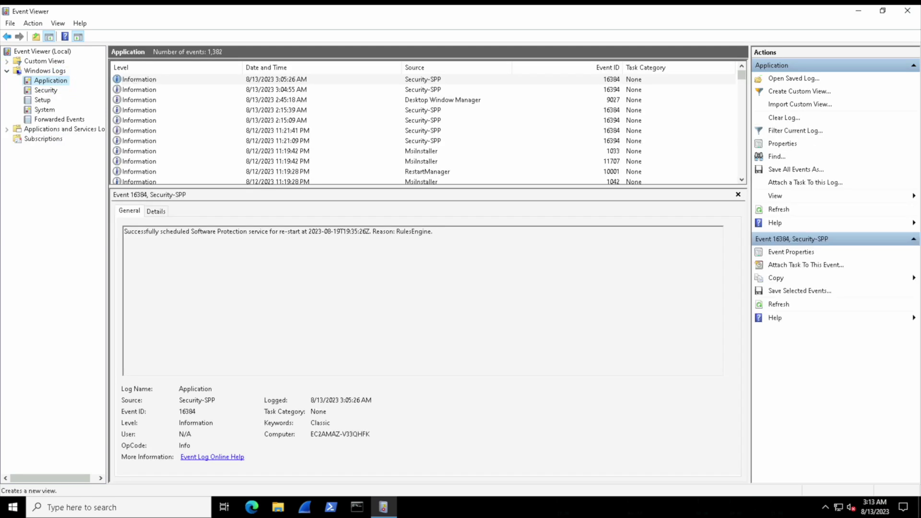
left_click(742, 77)
left_click_drag(742, 77, 742, 139)
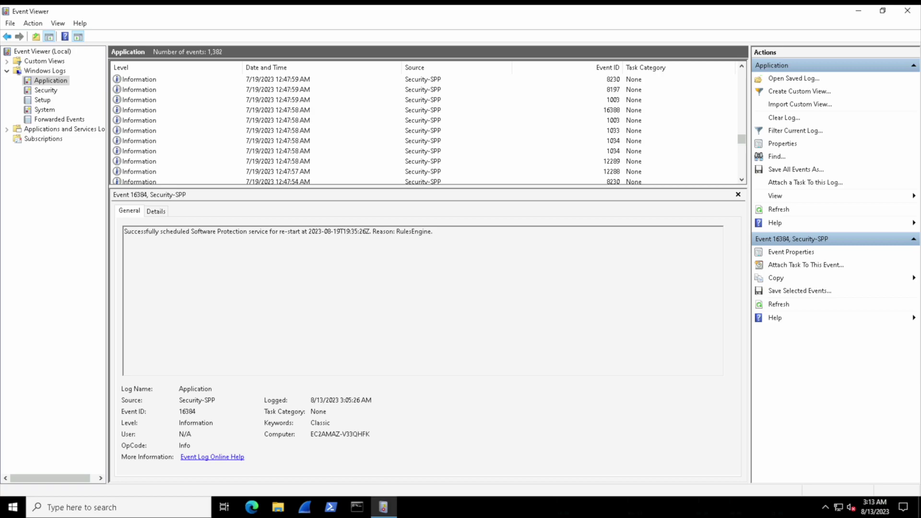
- Open the Security log and view the 4624 logon and 4634 logoff event details
left_click(46, 90)
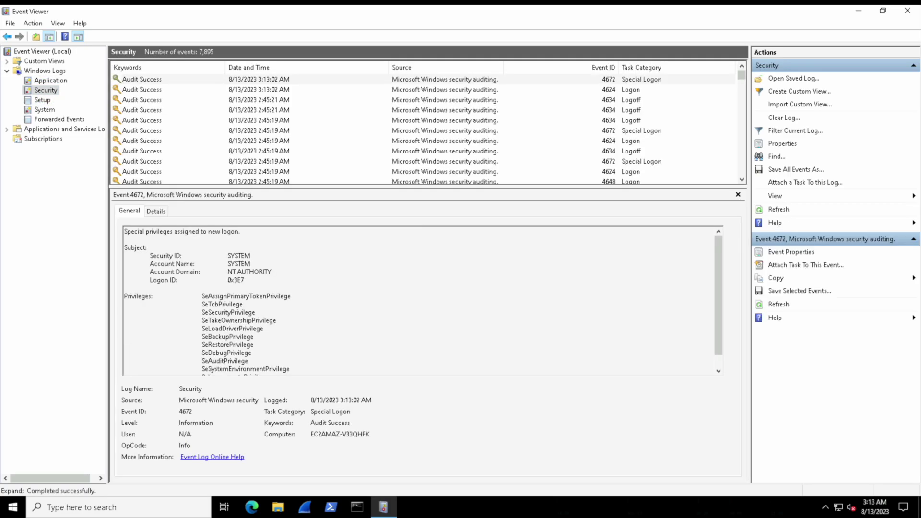
left_click(633, 89)
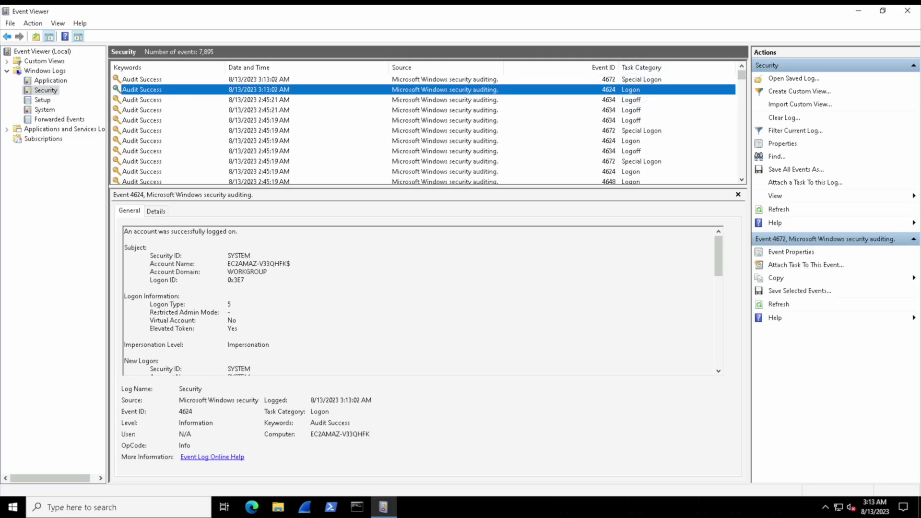
key("Down")
key("Down")
key("Down")
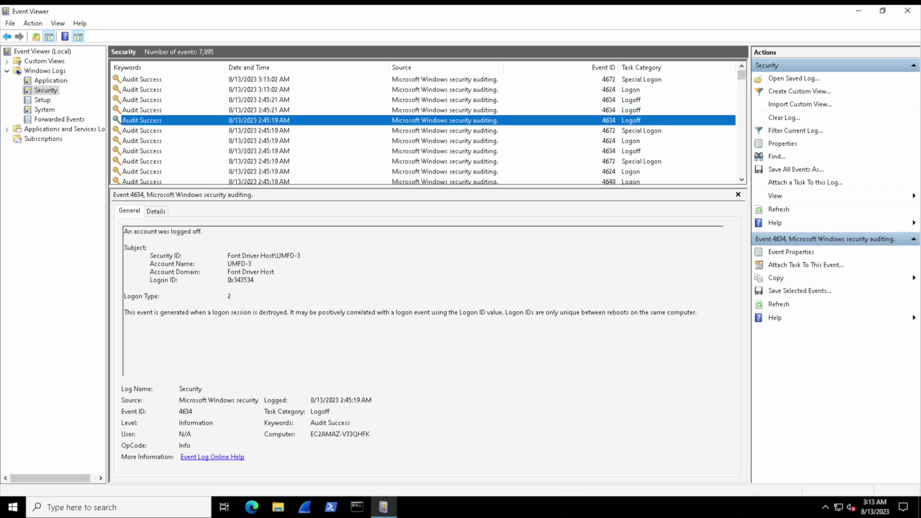
left_click(742, 180)
left_click(741, 179)
left_click(741, 179)
left_click(742, 179)
left_click(741, 180)
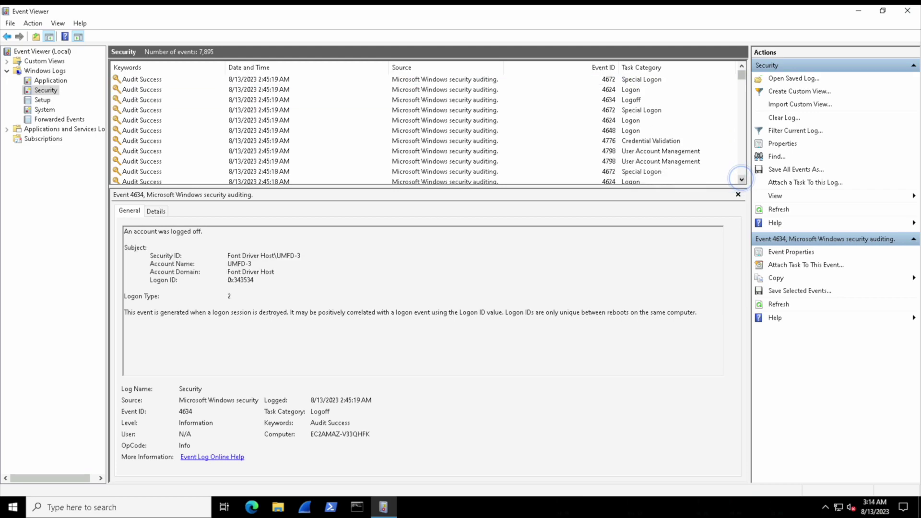
scroll(425, 125, "up", 5)
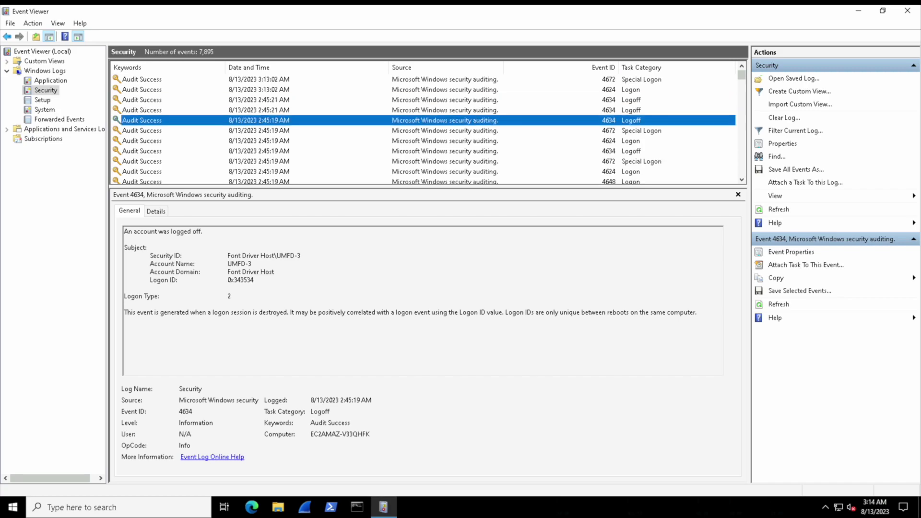
- Open the Setup log and view its Event 7 entry
left_click(42, 100)
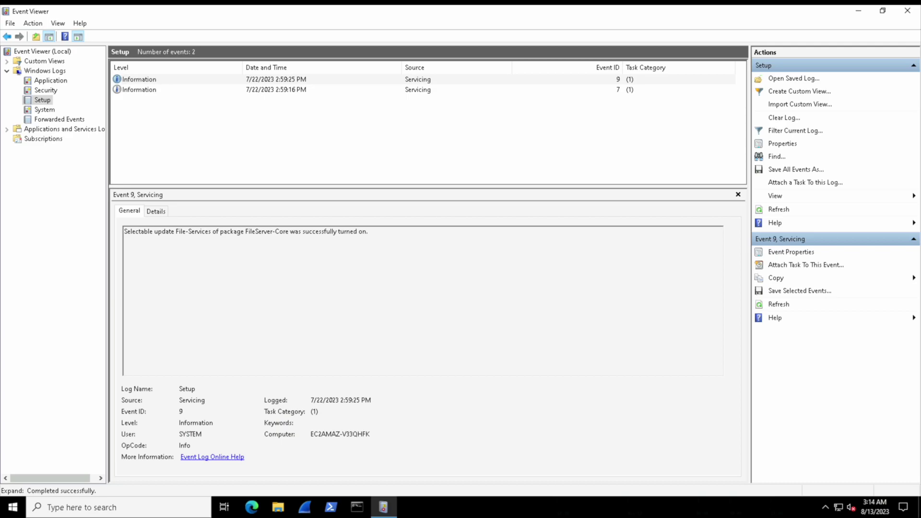
left_click(256, 232)
left_click(174, 90)
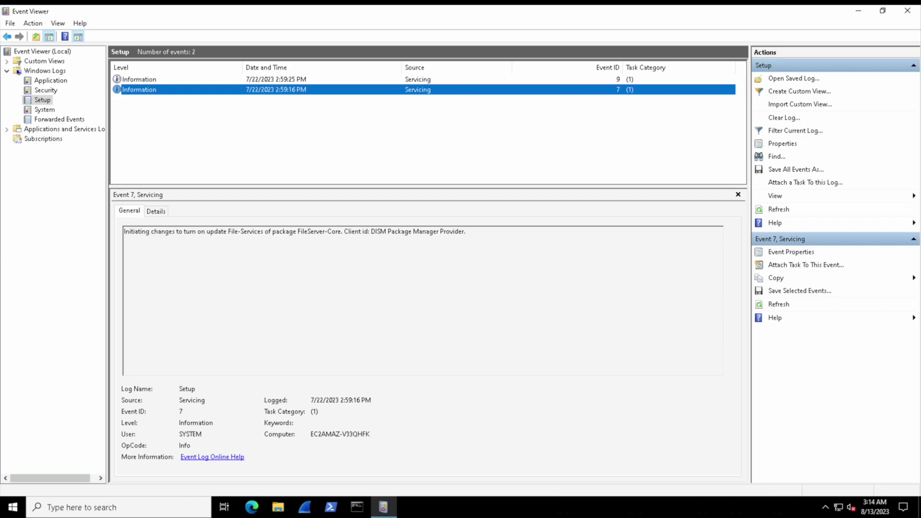
- Step through System log events to the Software Protection stopped event, then open Forwarded Events
left_click(44, 109)
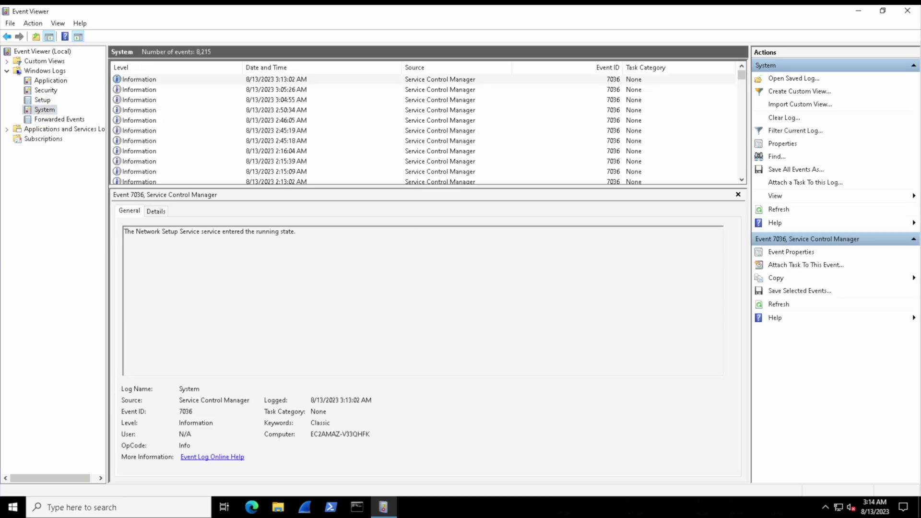
key("Down")
key("Down")
key("Down")
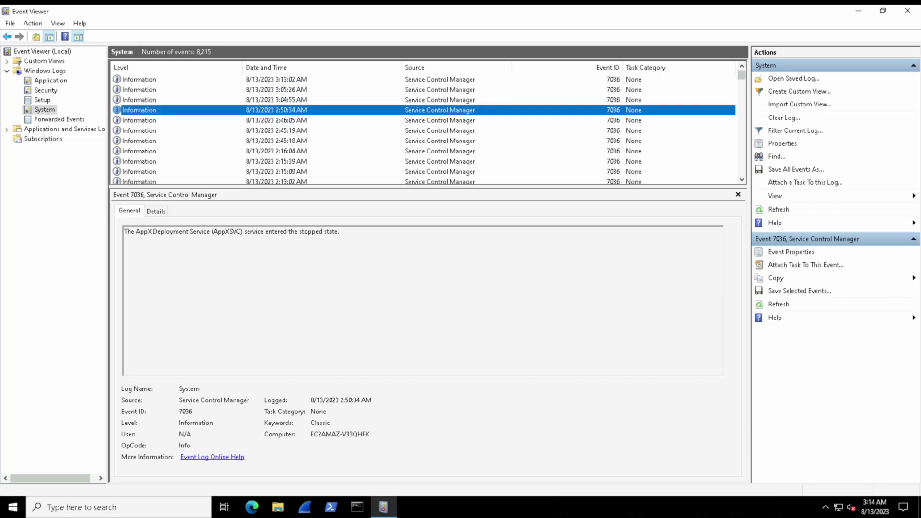
left_click(283, 120)
left_click(285, 140)
left_click(301, 162)
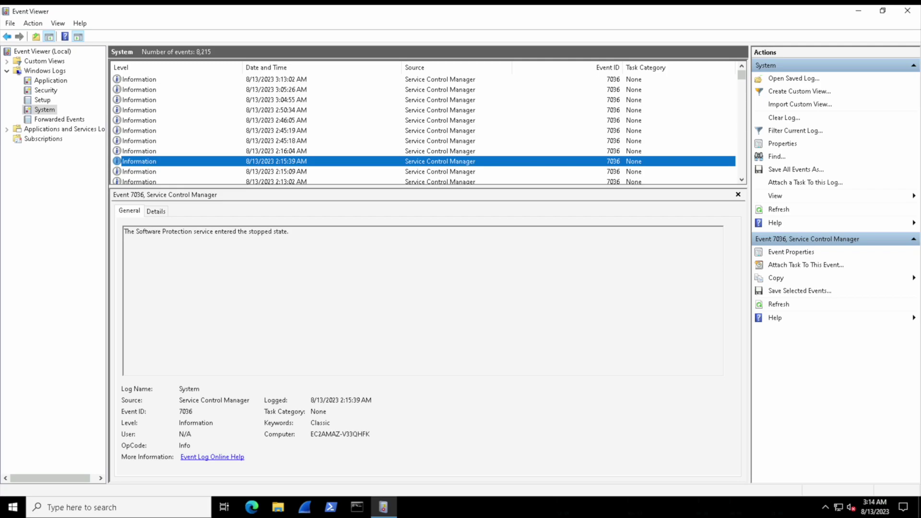
left_click(59, 119)
left_click(291, 103)
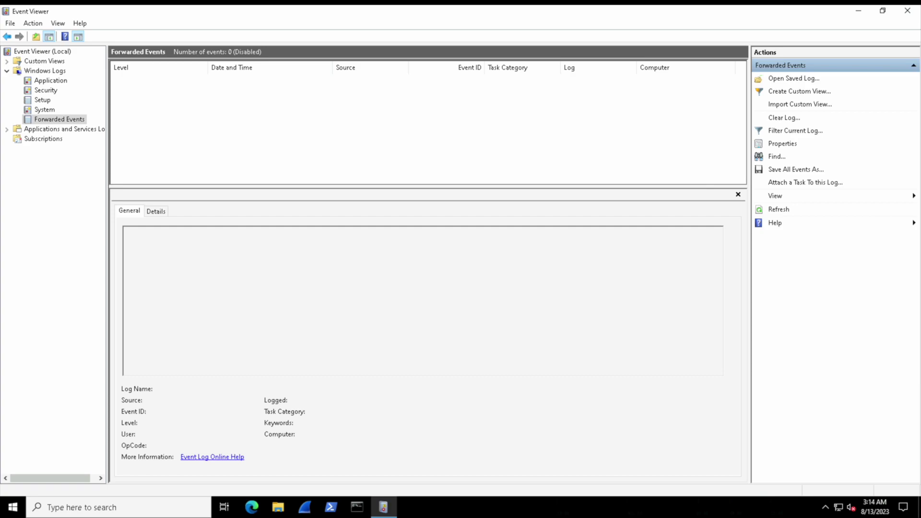
- Filter the Security log to event IDs 4624,4625, leaving 2,236 of 7,895 events
left_click(46, 90)
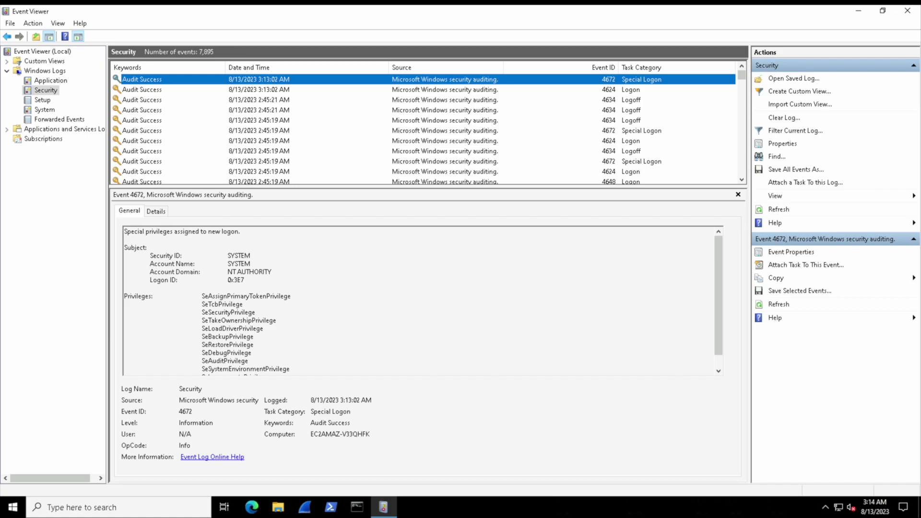
left_click(795, 130)
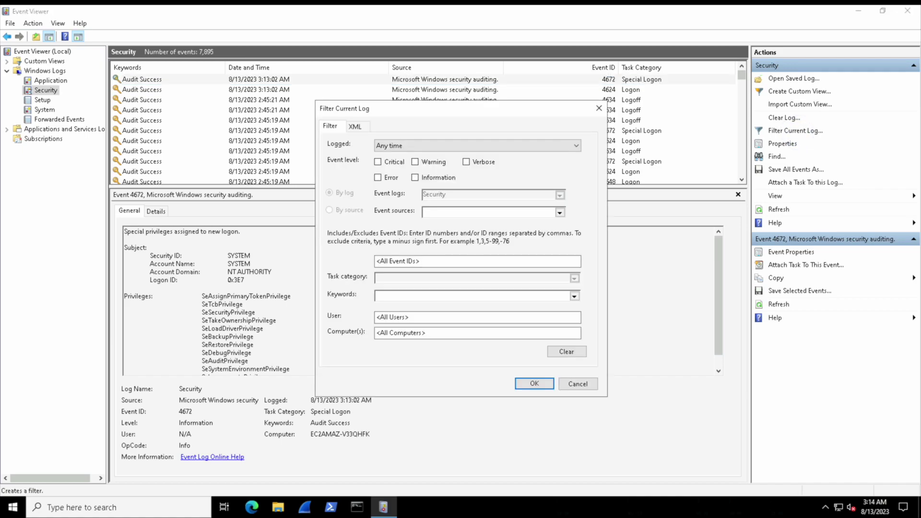
left_click(405, 262)
type("4624,")
type("4625")
left_click(534, 384)
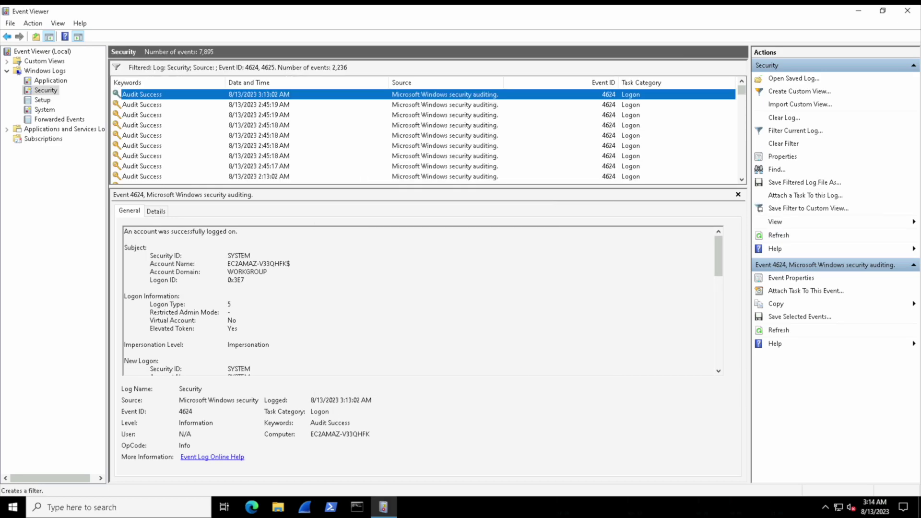
left_click(742, 179)
left_click(742, 179)
left_click(742, 180)
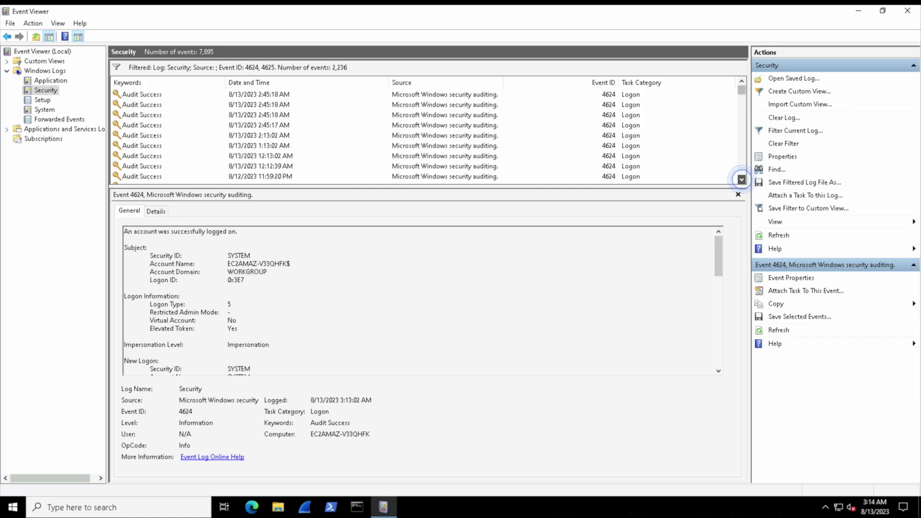
left_click(742, 179)
left_click(742, 180)
left_click(742, 179)
left_click(742, 180)
left_click(742, 179)
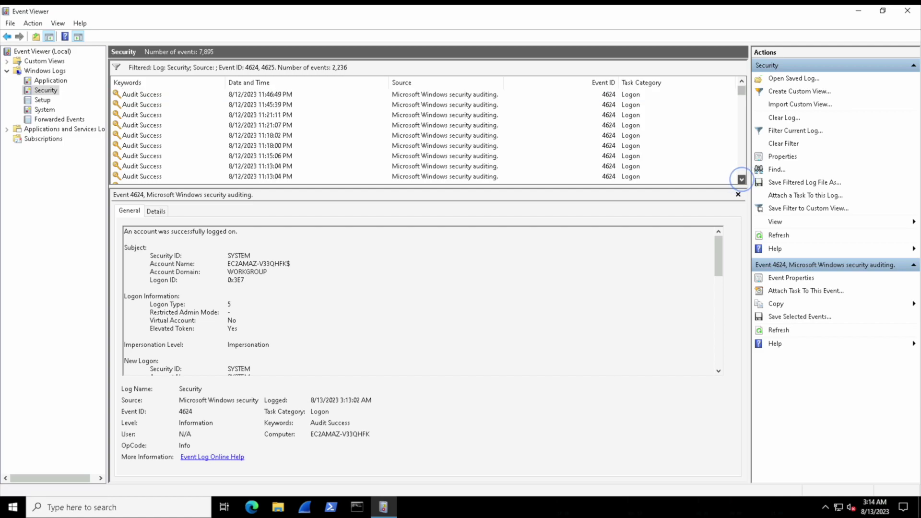
left_click(742, 180)
left_click(742, 179)
left_click(742, 180)
left_click(742, 179)
left_click(742, 179)
left_click(742, 179)
left_click(742, 179)
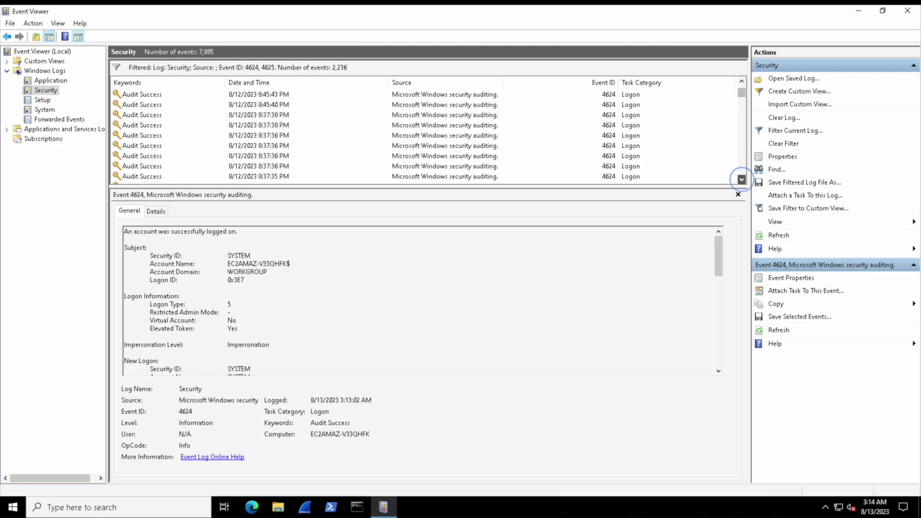
left_click(742, 179)
left_click_drag(742, 94, 742, 125)
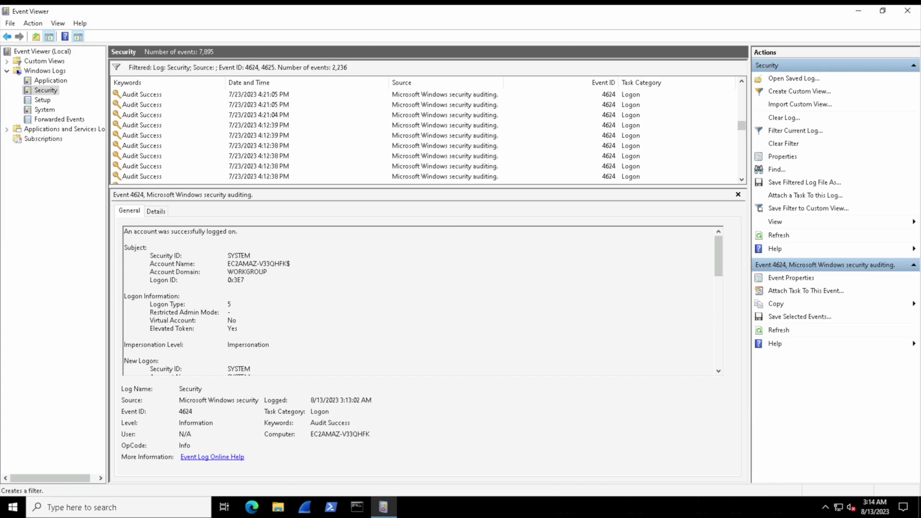
- Remove 4624 from the event ID filter so only event 4625 is shown
left_click(796, 130)
left_click_drag(406, 261, 372, 261)
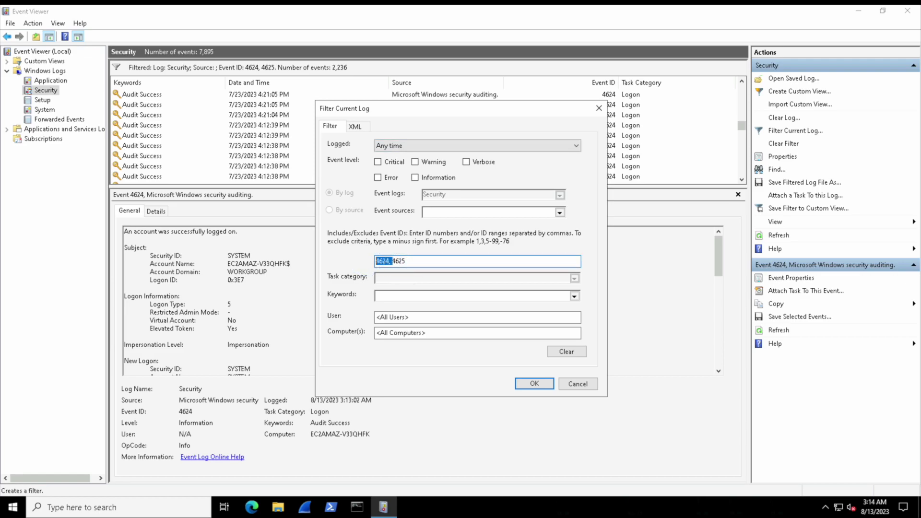
key("Delete")
left_click(535, 383)
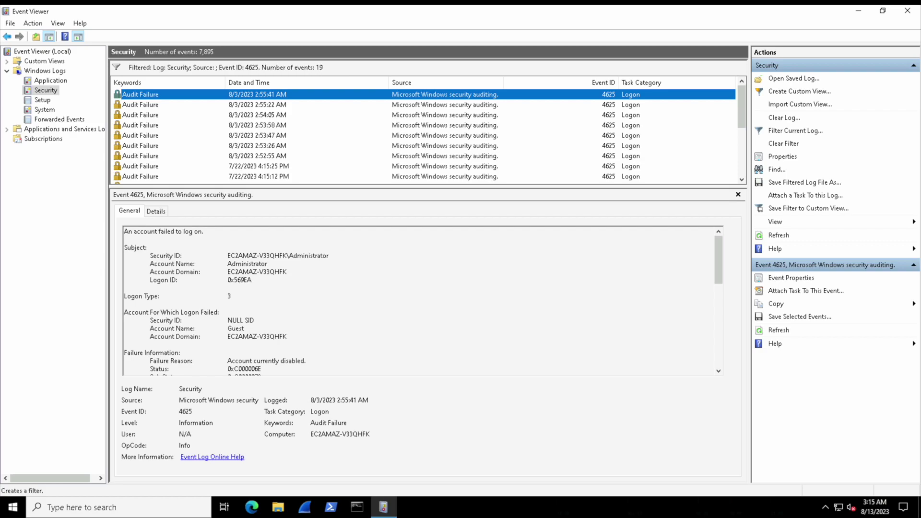
left_click(742, 90)
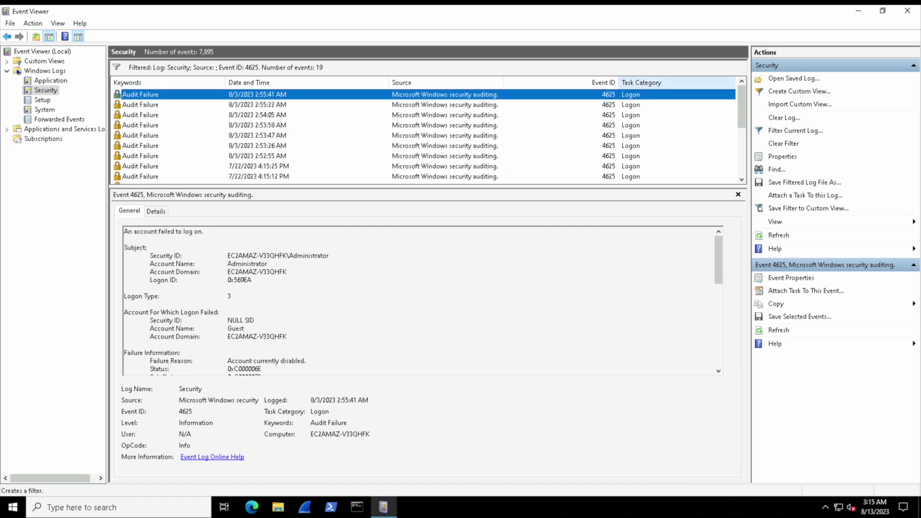
- Change the event ID filter to 4624 alone and highlight an event's logon type line
left_click(795, 130)
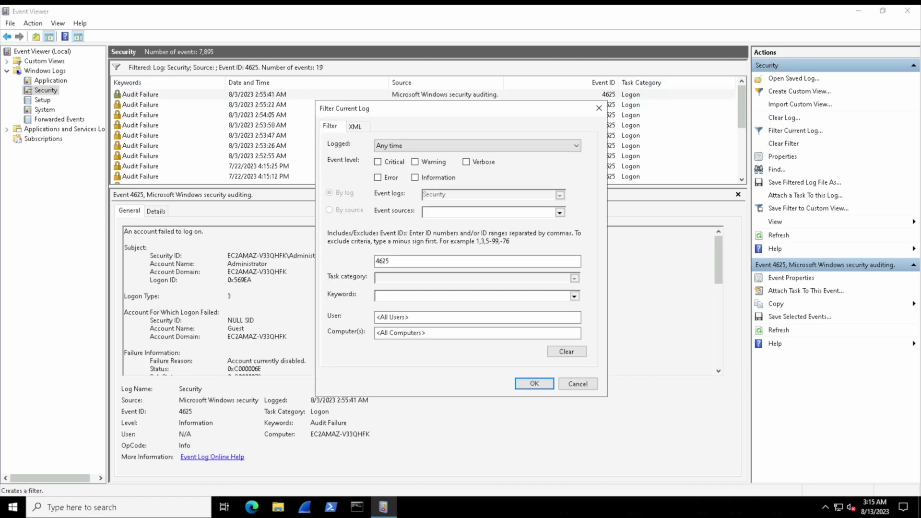
double_click(384, 261)
type("4624")
key("Return")
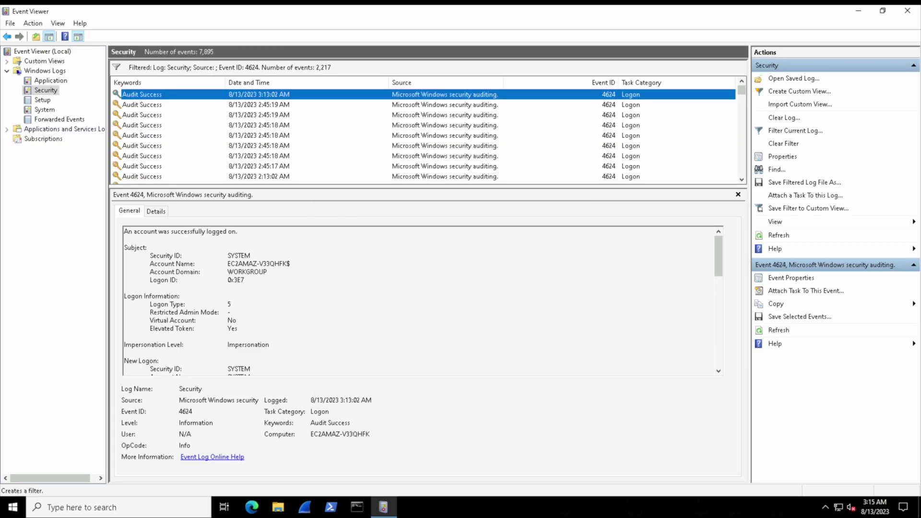
left_click_drag(232, 305, 124, 305)
- Select the 2:45:19 AM logon and highlight its Logon Type 10, account name and source 10.10.0.4
left_click(180, 296)
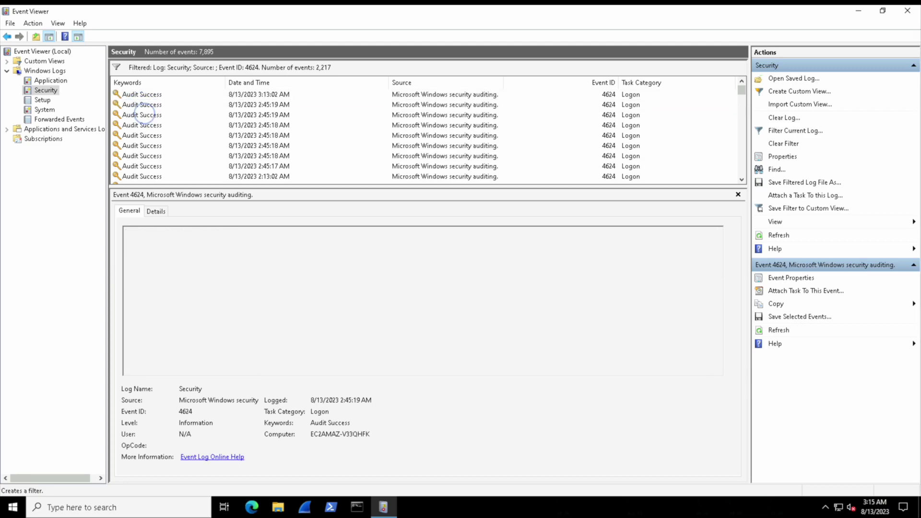
left_click(259, 114)
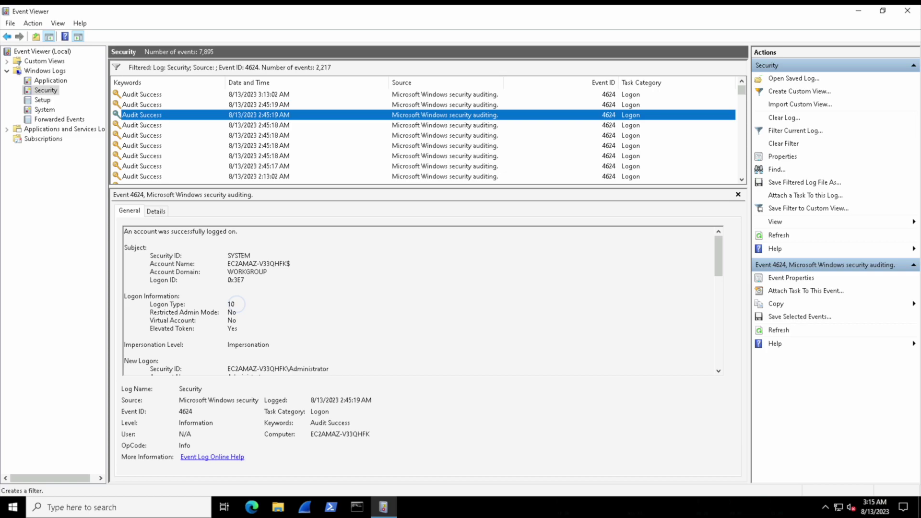
left_click_drag(236, 304, 149, 304)
left_click_drag(717, 244, 714, 279)
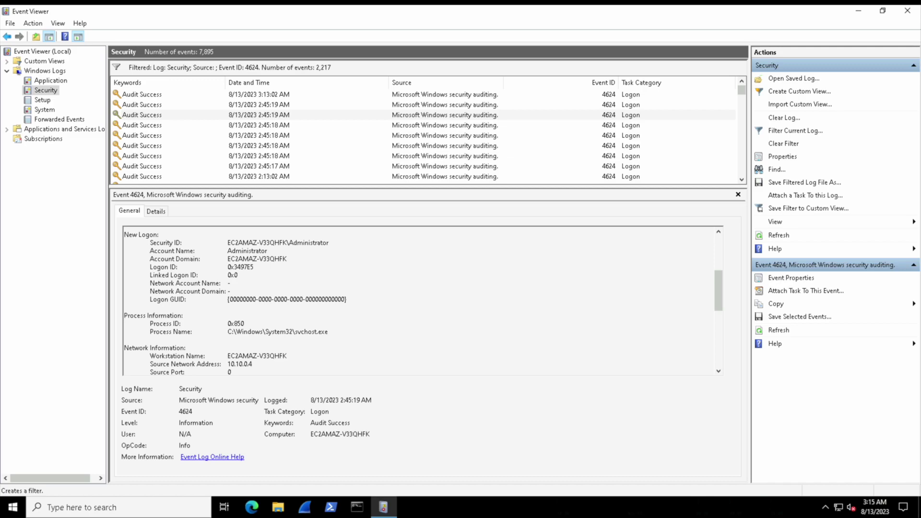
left_click_drag(267, 251, 150, 250)
left_click_drag(718, 291, 714, 313)
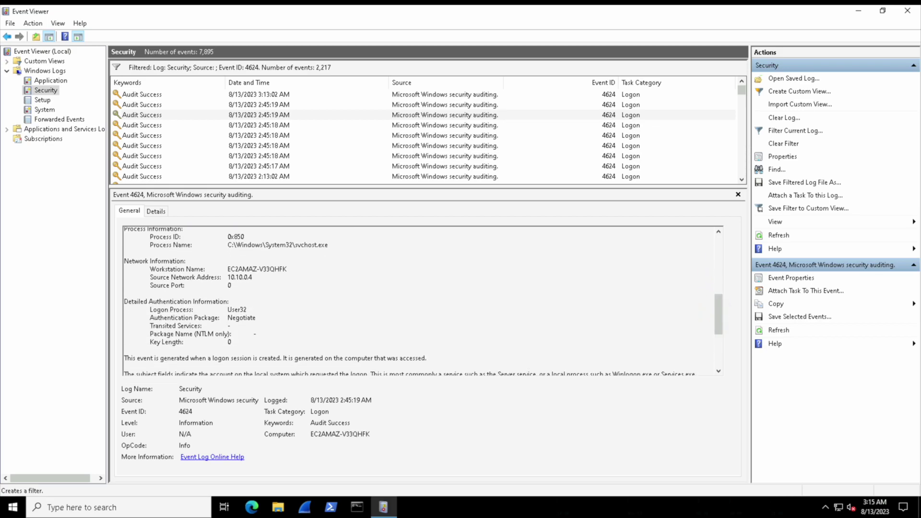
left_click_drag(253, 277, 149, 278)
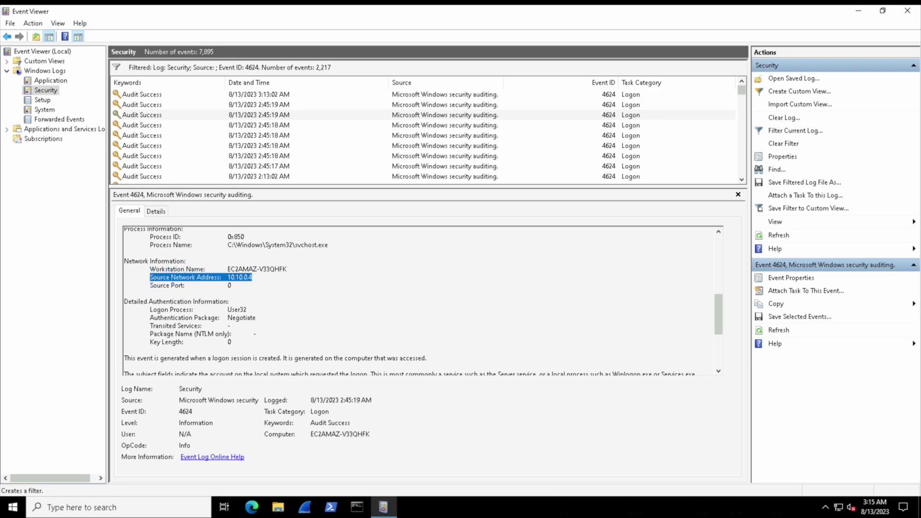
- View the details of the two 2:45:18 AM logon events
left_click(187, 125)
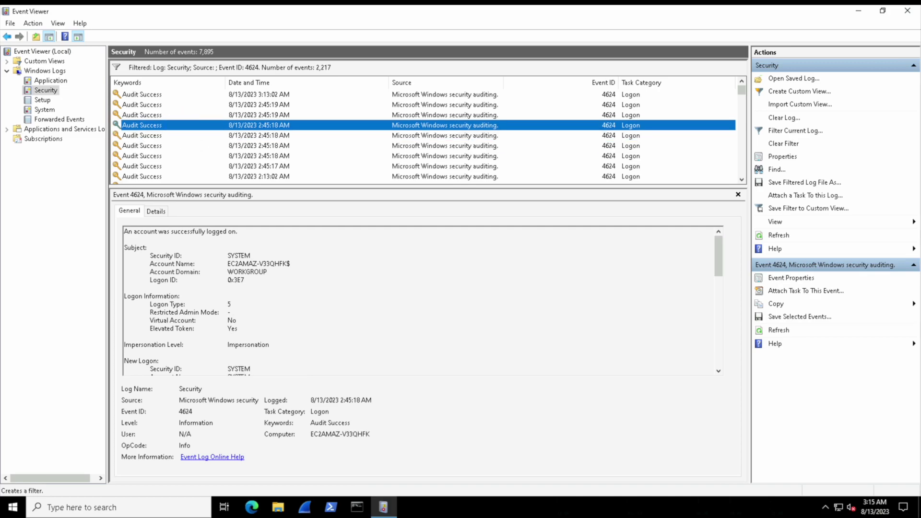
left_click(179, 135)
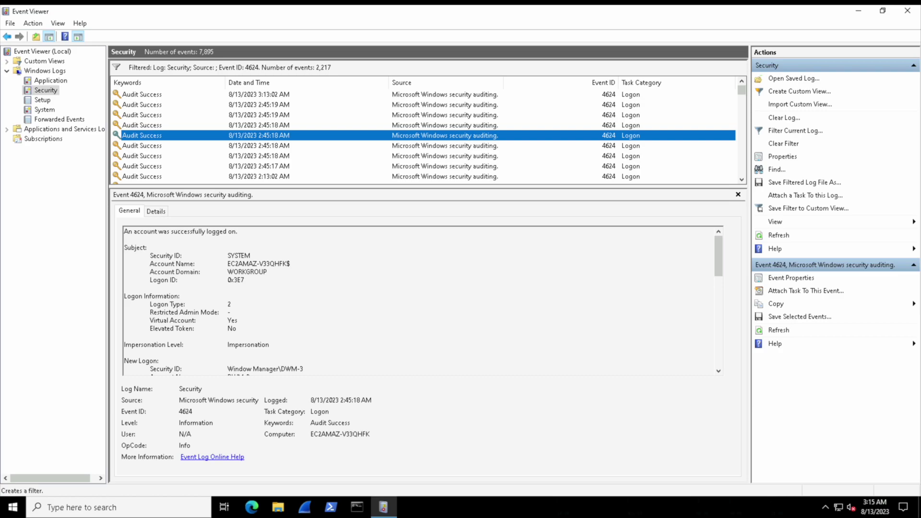
left_click_drag(719, 257, 721, 295)
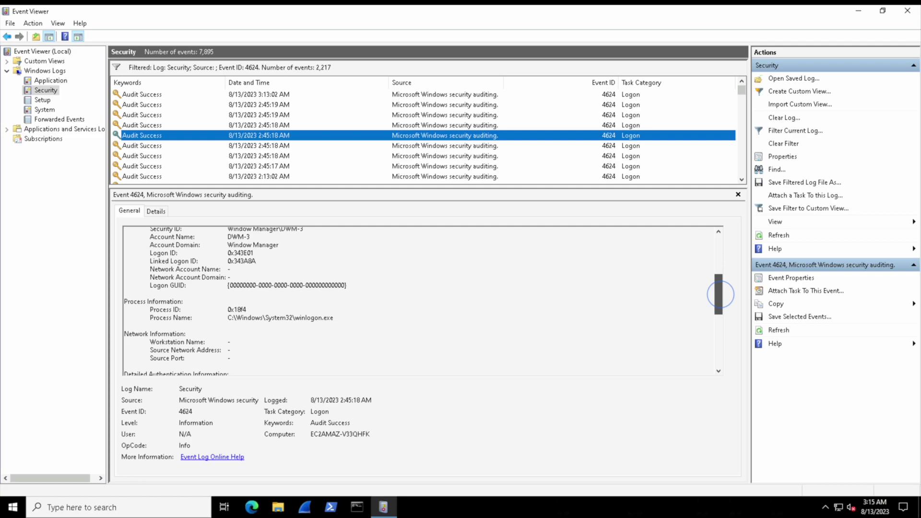
- Select the 2:45:17 AM logon and highlight its Logon Type 3, account name and source address
left_click(259, 166)
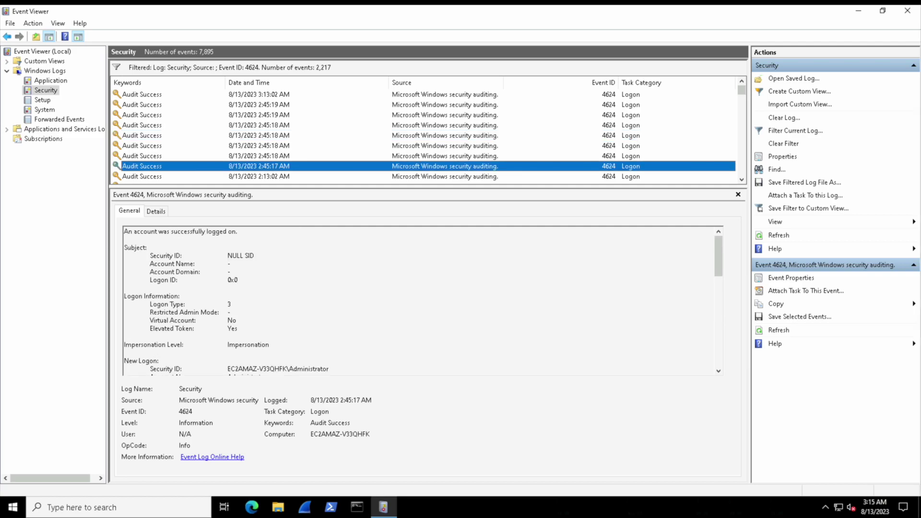
left_click_drag(719, 255, 719, 264)
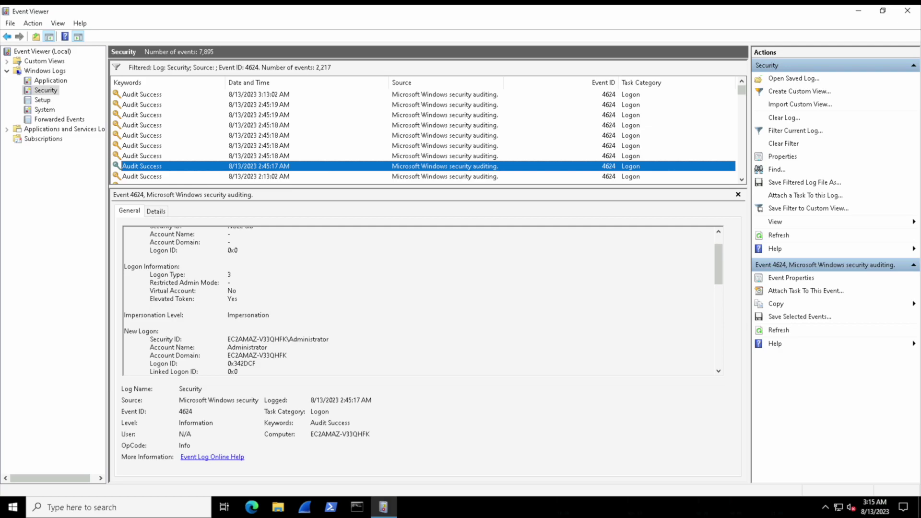
left_click_drag(231, 275, 149, 275)
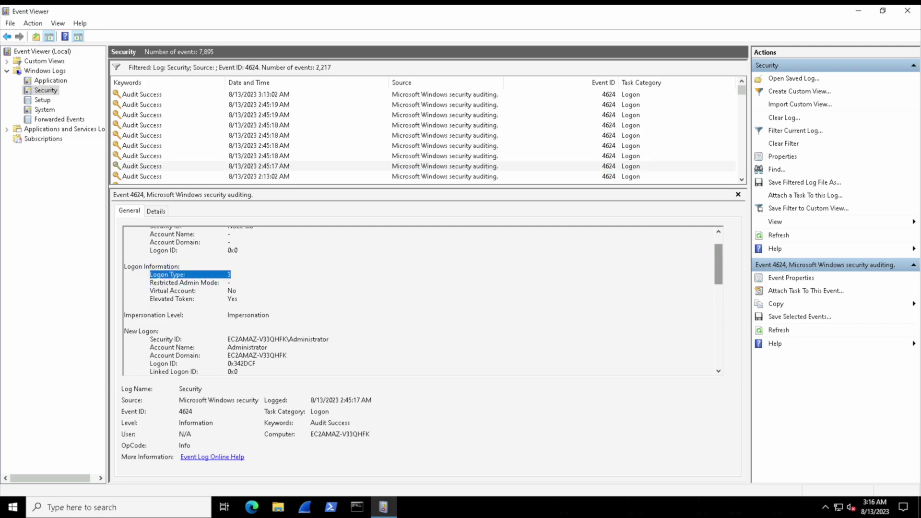
left_click_drag(719, 264, 719, 289)
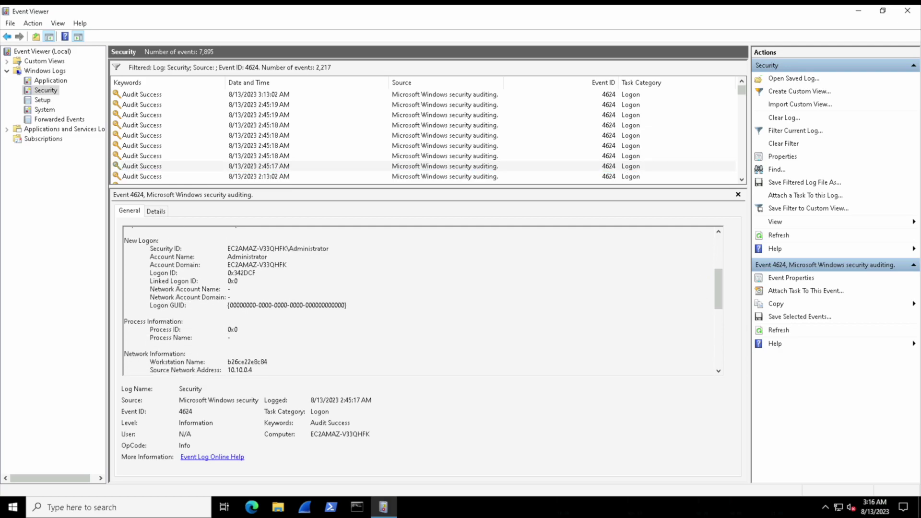
left_click_drag(175, 265, 268, 256)
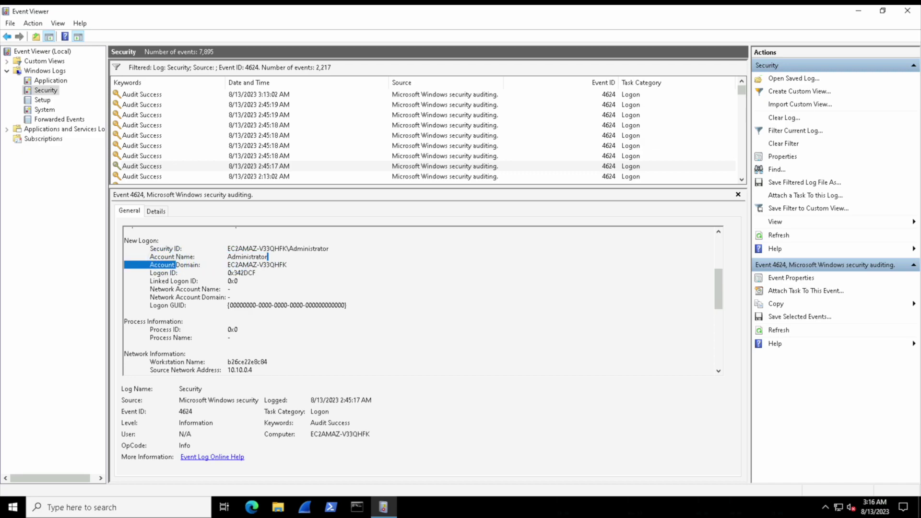
left_click_drag(251, 370, 181, 370)
left_click(437, 337)
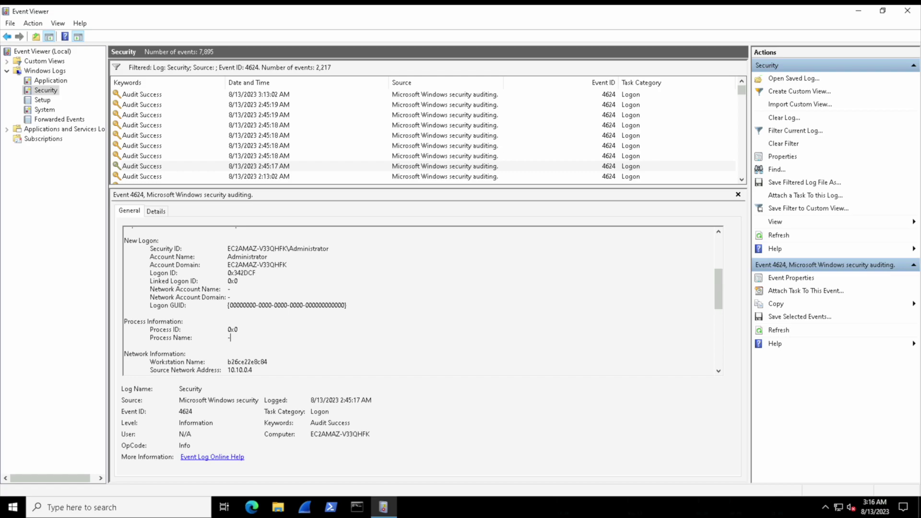
- Filter to Event ID 4625 and highlight the failure reason 'Account currently disabled'
left_click(795, 131)
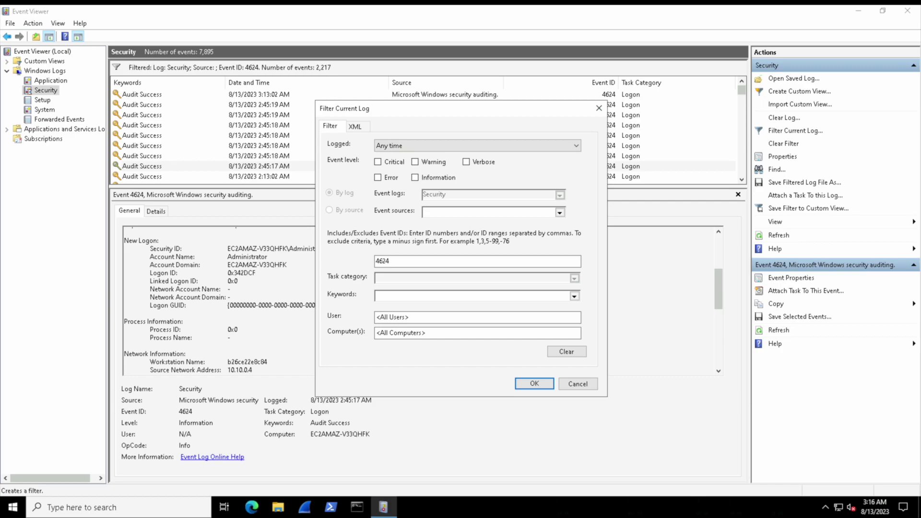
type("4625")
key("Return")
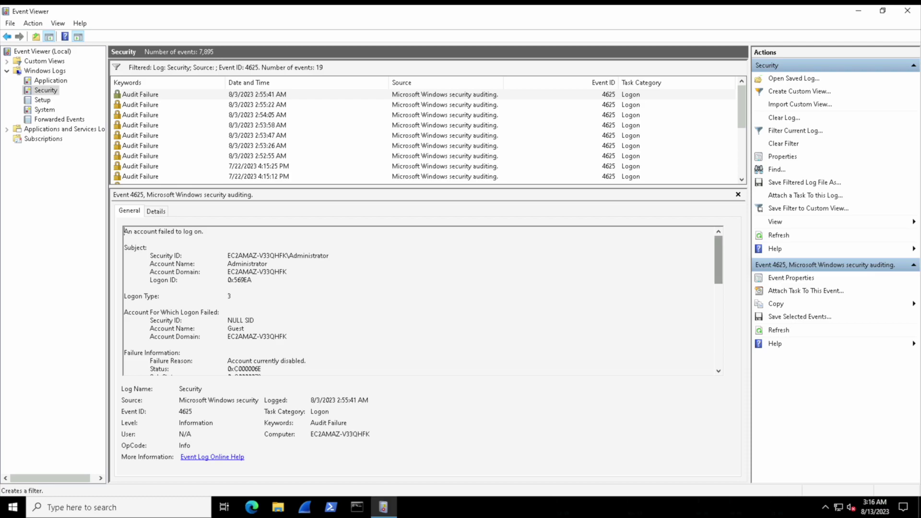
left_click_drag(718, 259, 719, 273)
left_click_drag(306, 309, 149, 310)
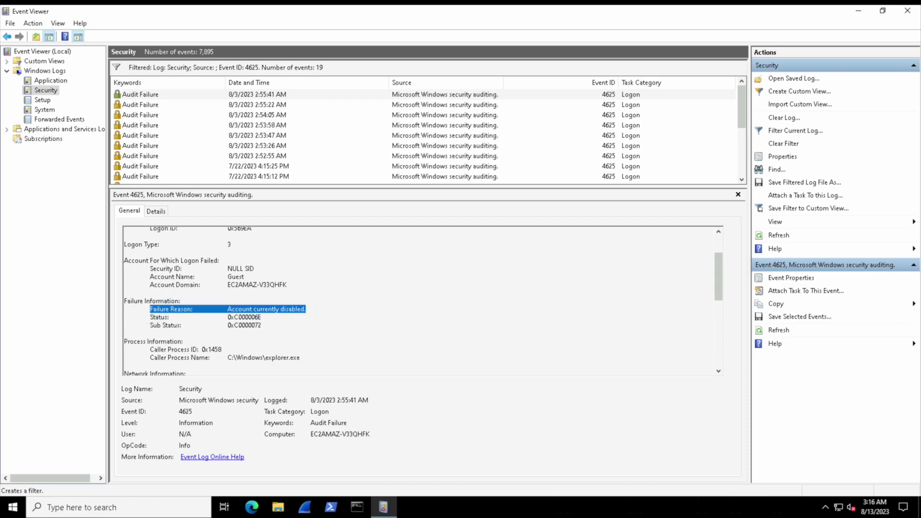
left_click_drag(718, 270, 726, 244)
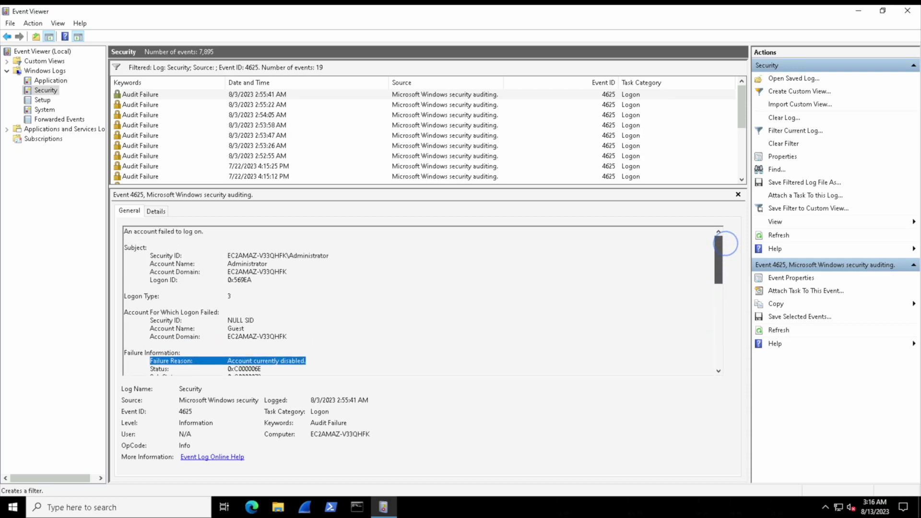
- Step through the 2:55:22 AM and 2:54:05 AM failed logons down to the 3:18:34 PM one
left_click(264, 104)
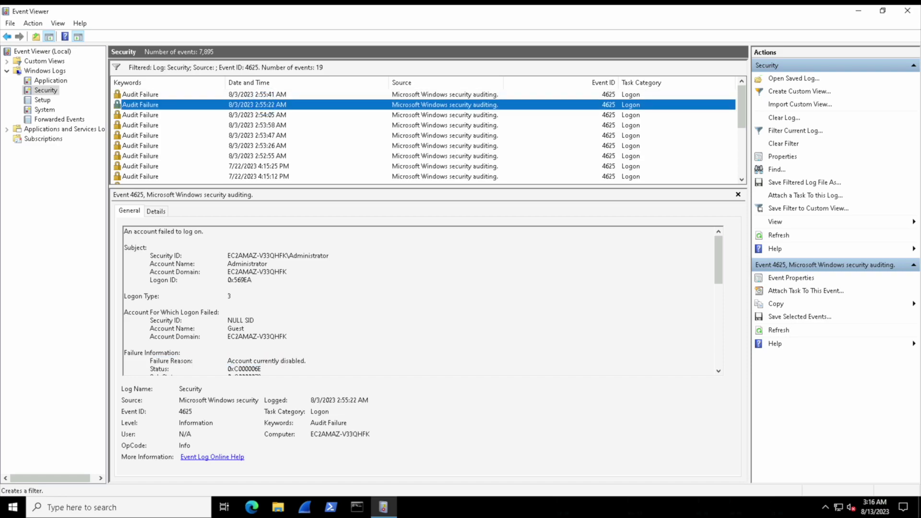
left_click(264, 114)
key("Down")
key("Down")
key("Down")
key("Down")
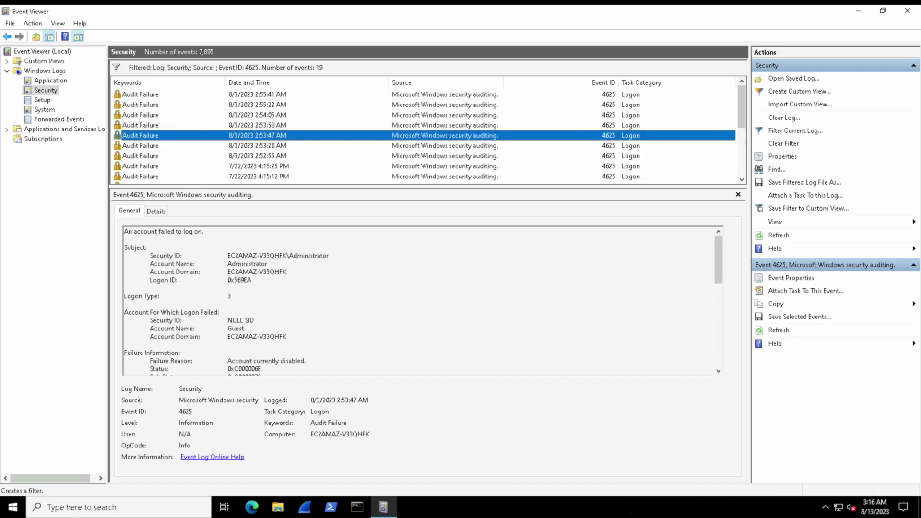
key("Down")
key("Down")
key("Down")
key("Down")
key("Down")
key("Down")
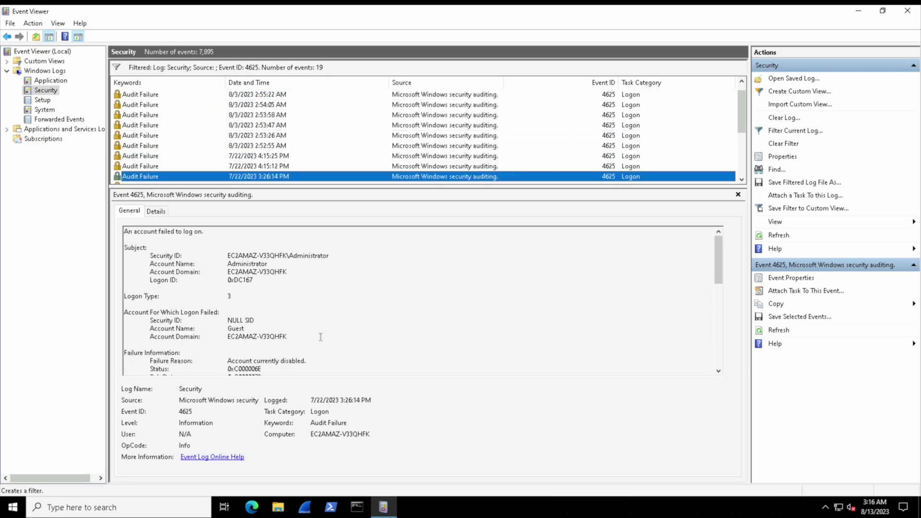
key("Down")
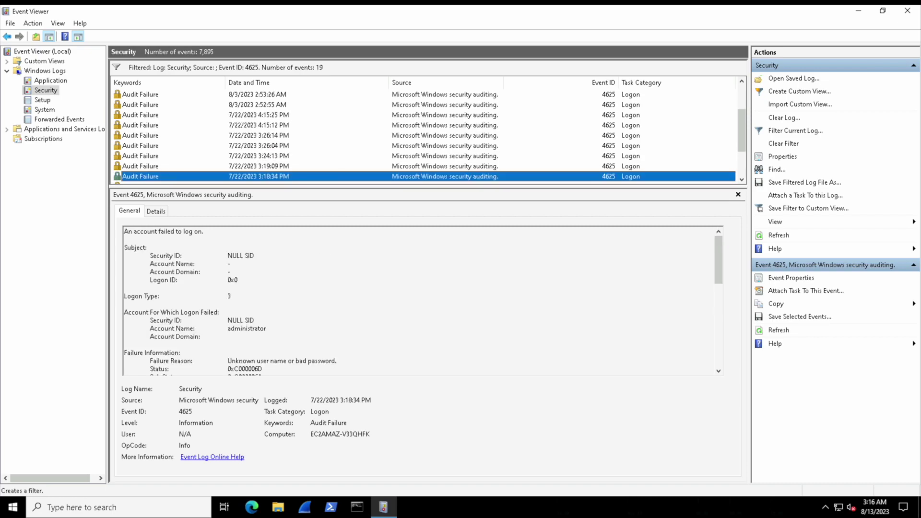
- Read the 3:18:34 PM failure's details, highlighting its source network address 10.10.0.6
left_click_drag(266, 332, 164, 321)
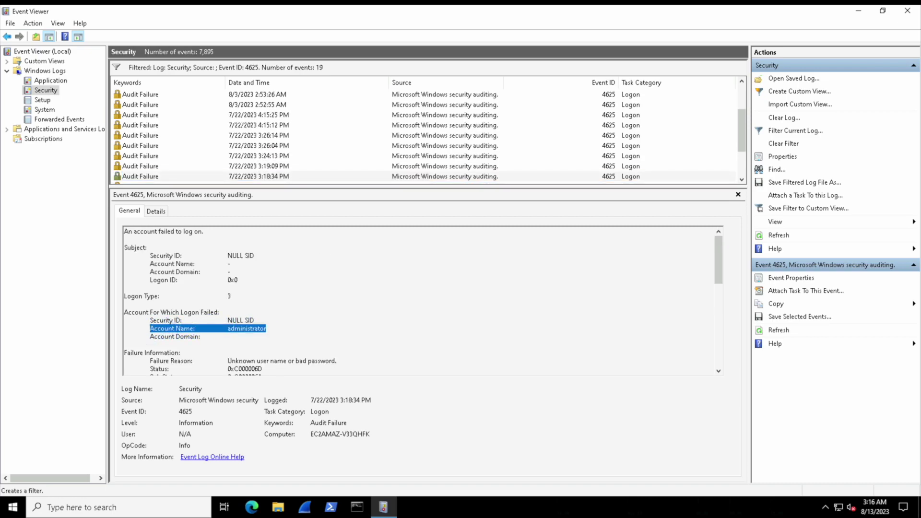
scroll(164, 321, "down", 4)
scroll(247, 307, "down", 3)
scroll(247, 308, "up", 5)
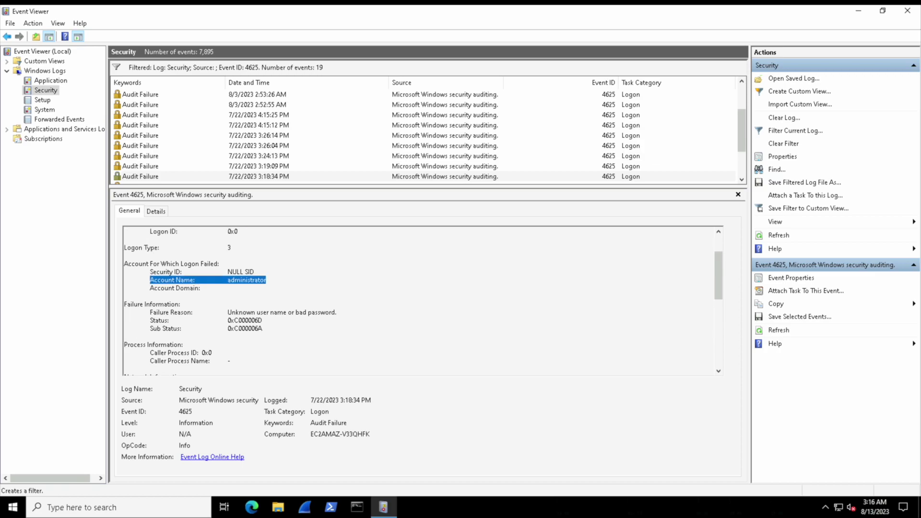
left_click_drag(337, 312, 307, 312)
left_click_drag(247, 312, 126, 312)
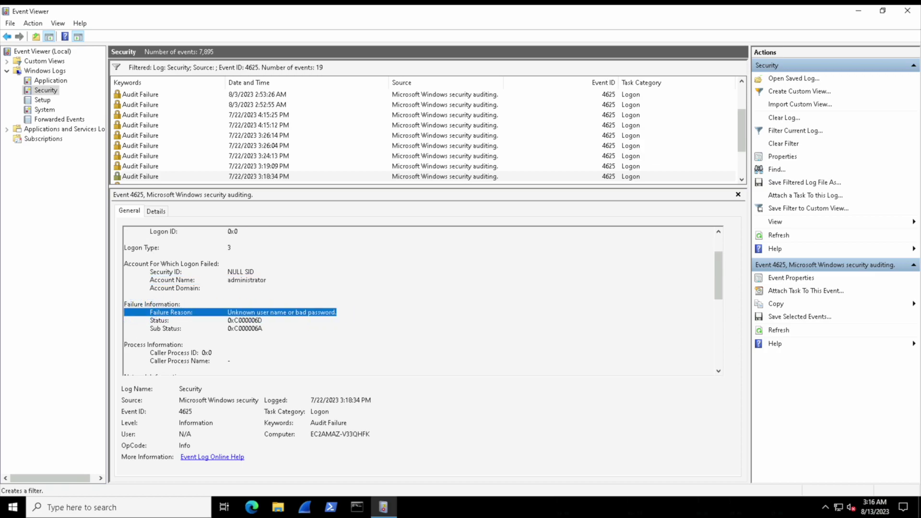
scroll(144, 307, "down", 3)
left_click_drag(252, 320, 150, 321)
left_click(186, 304)
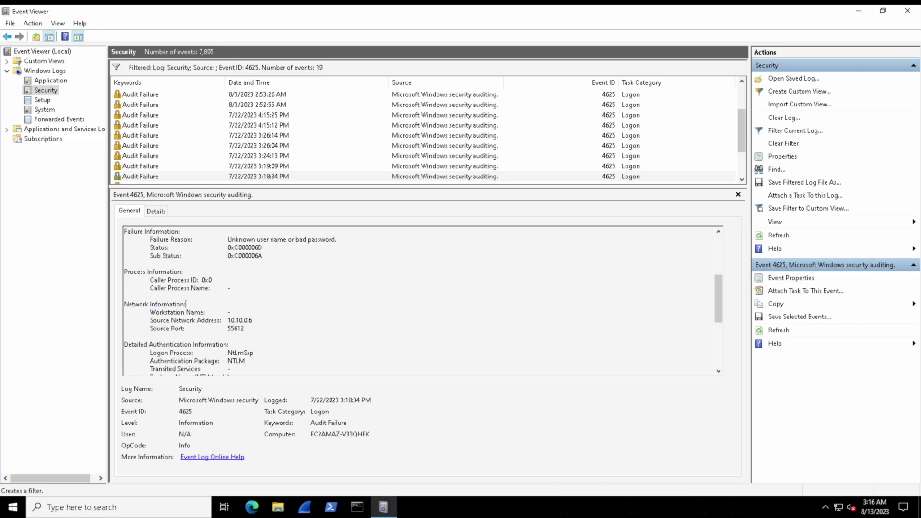
scroll(423, 135, "down", 2)
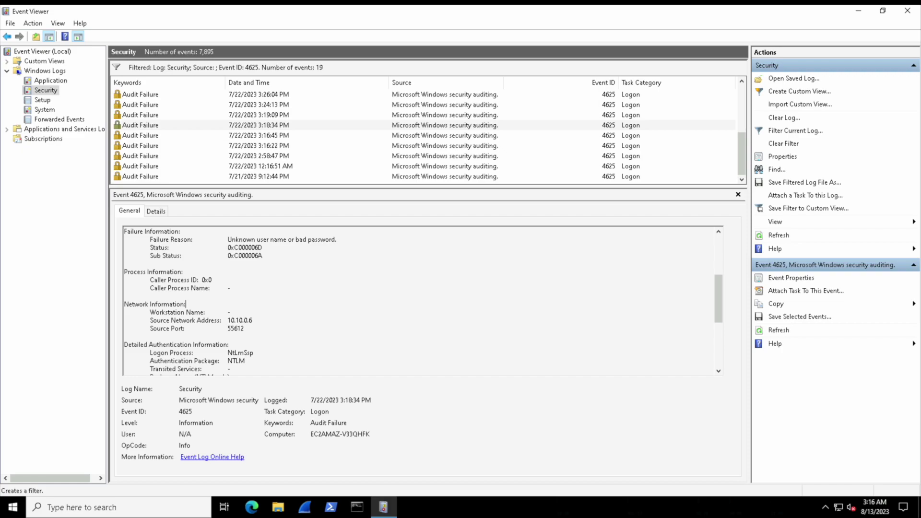
- Change the event ID filter from 4625 to 4688, listing 408 process creations
left_click(797, 132)
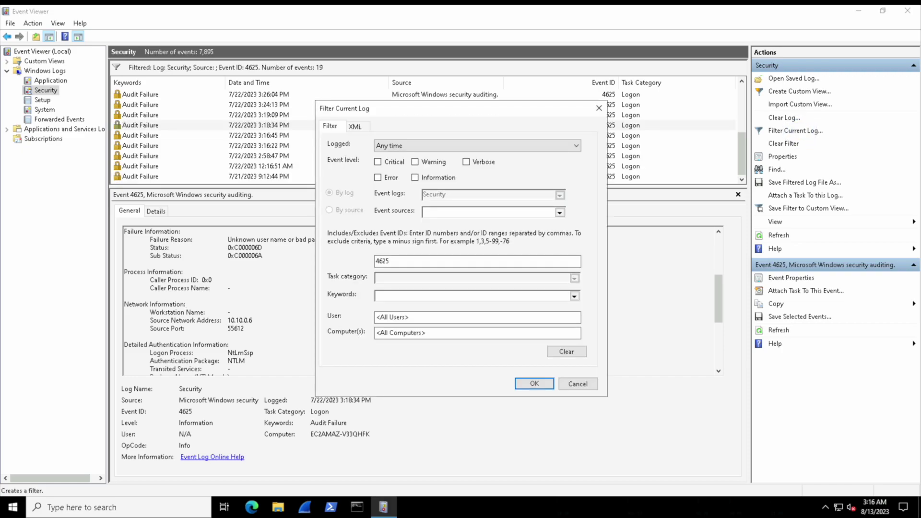
left_click(442, 261)
key("BackSpace")
key("BackSpace")
type("88")
key("Return")
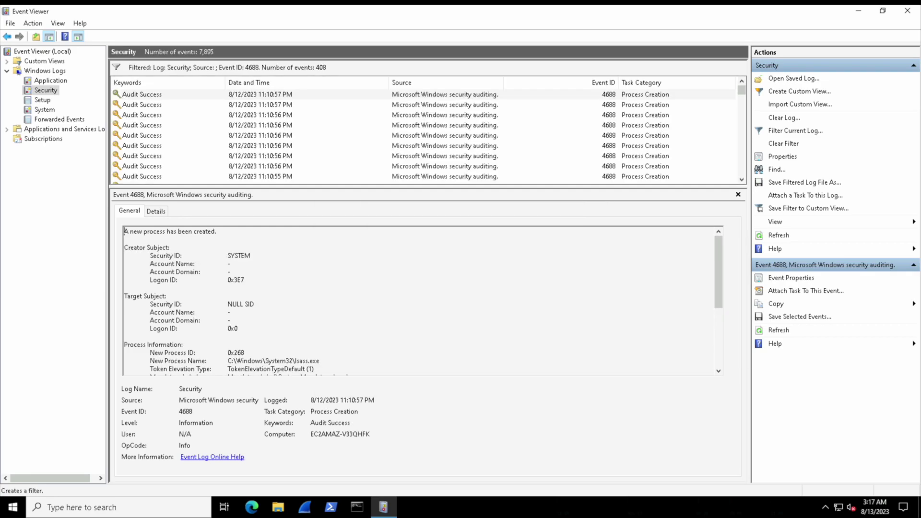
- Highlight lsass.exe's process fields: new process ID 0x268, creator ID 0x1d8, and wininit.exe path
left_click_drag(715, 269, 715, 308)
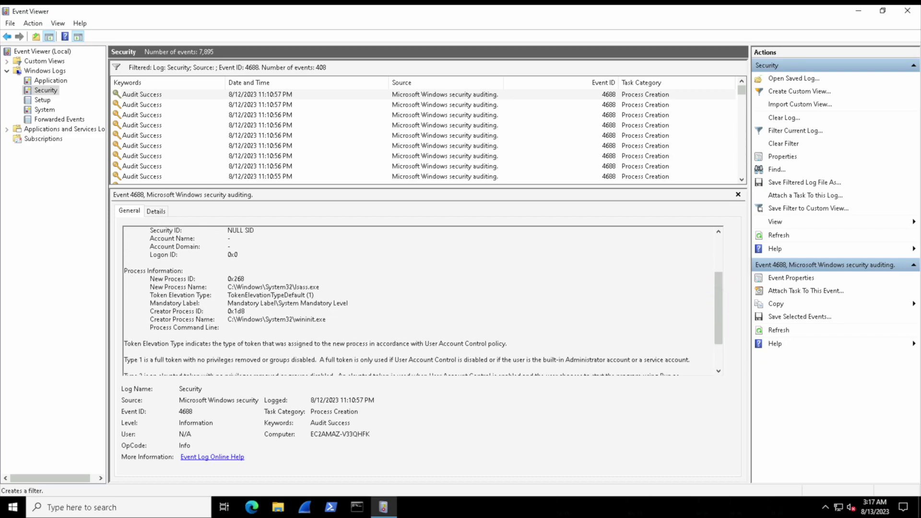
left_click_drag(243, 279, 148, 279)
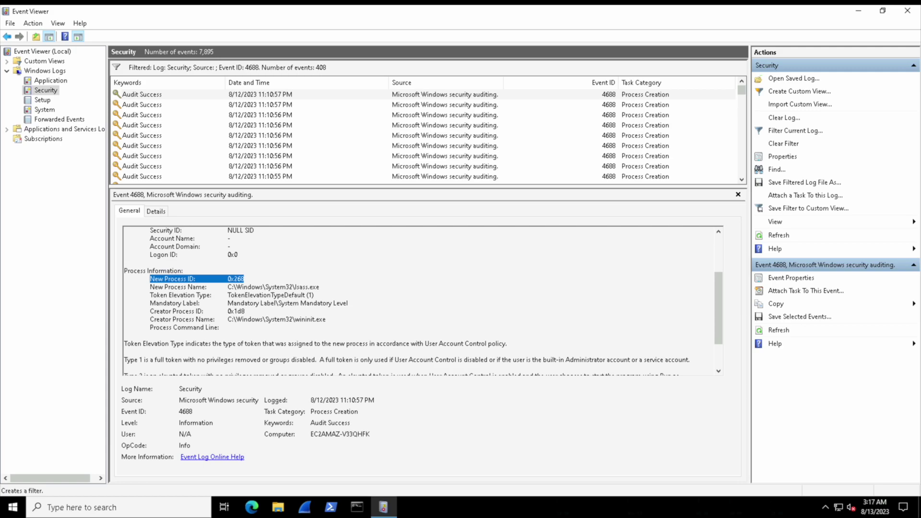
left_click_drag(320, 287, 154, 287)
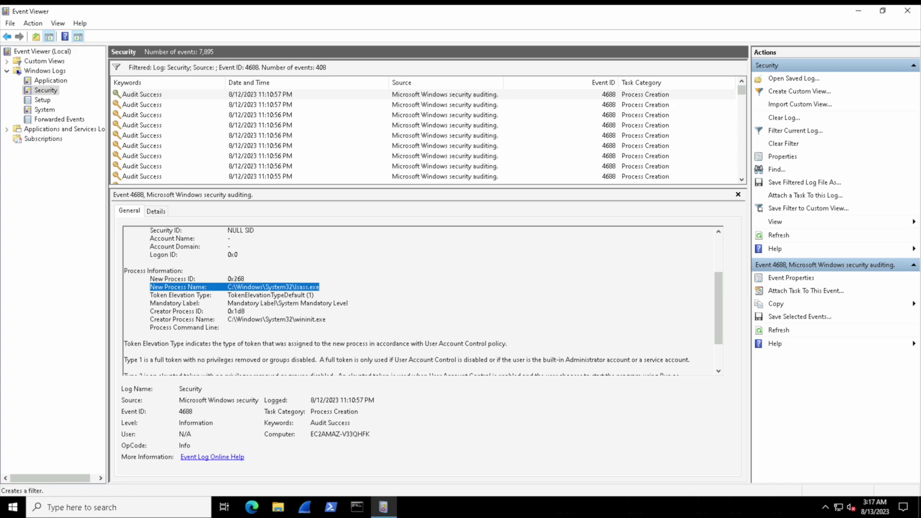
left_click_drag(245, 311, 150, 311)
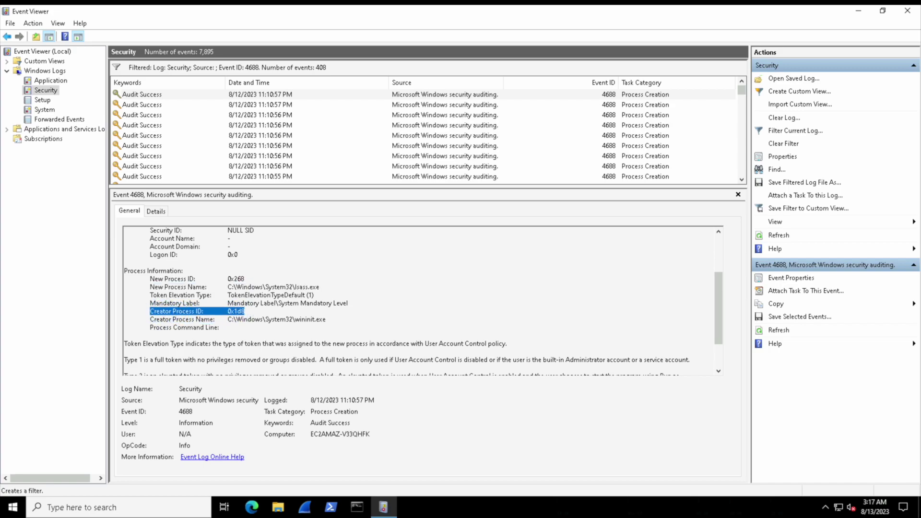
left_click(390, 297)
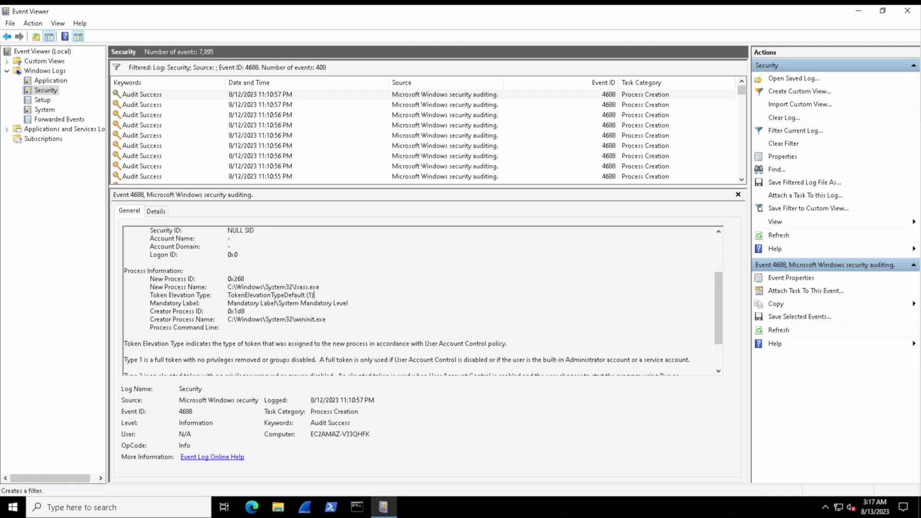
left_click_drag(215, 319, 326, 320)
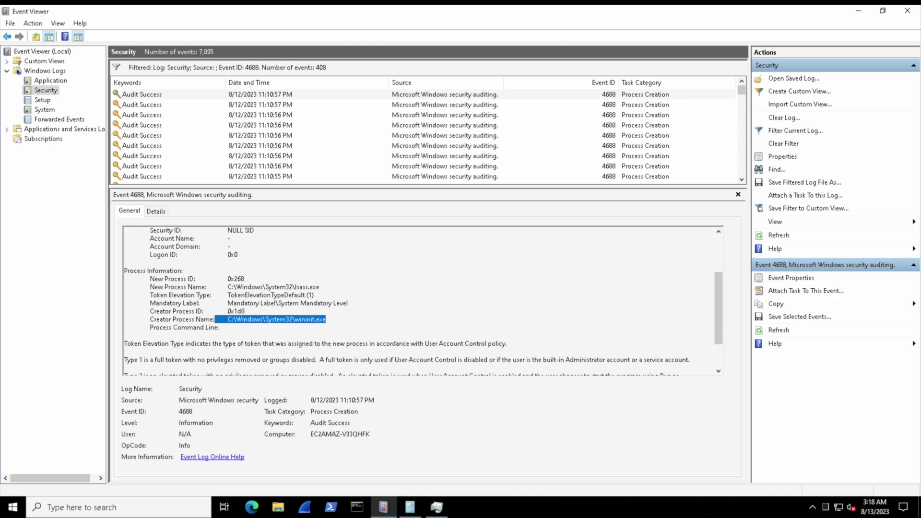
- Open the services.exe process-creation event and select its New Process ID value 0x260
left_click(259, 104)
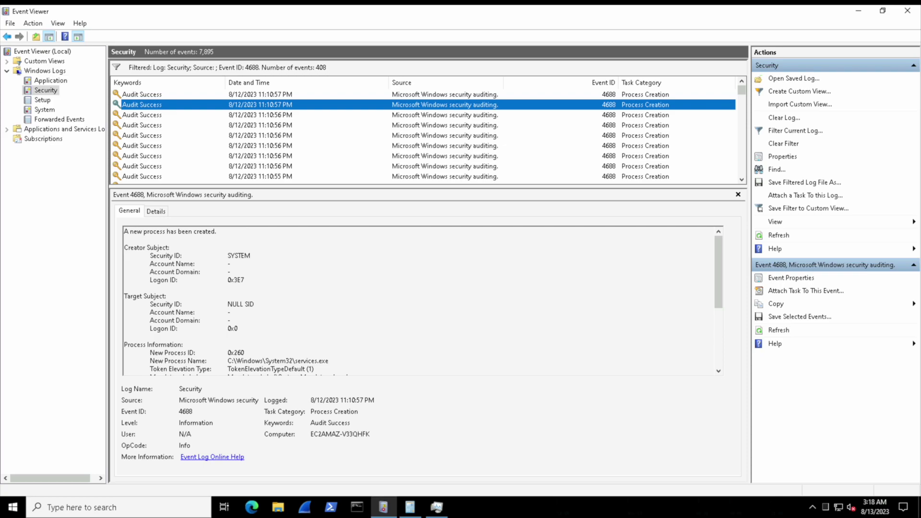
double_click(236, 353)
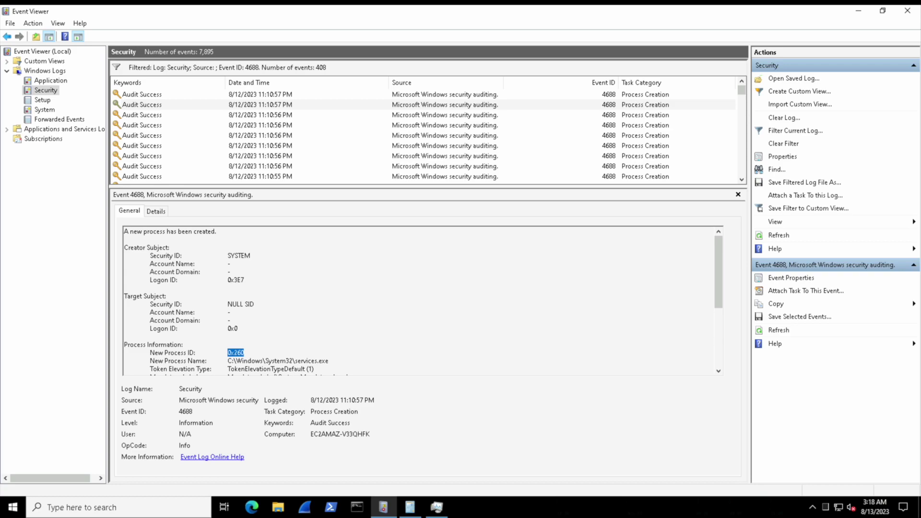
- Switch Calculator's Programmer mode from hex 260 to decimal, showing 608
left_click(410, 507)
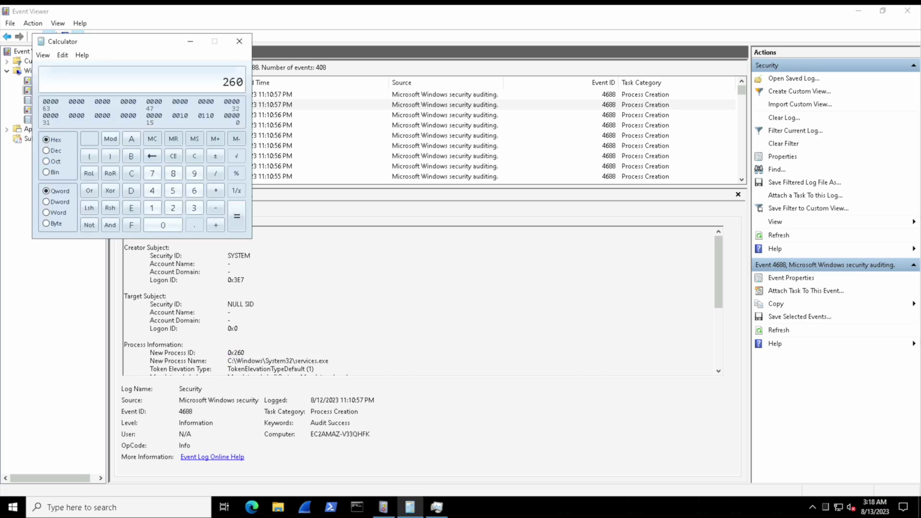
left_click(47, 150)
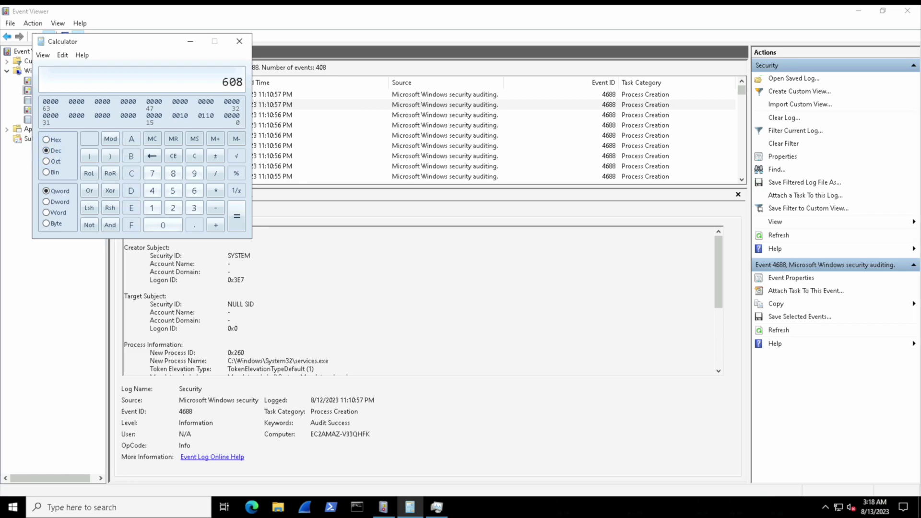
- Sort Task Manager's Details by PID, find services.exe at PID 608, and close Task Manager
left_click(437, 507)
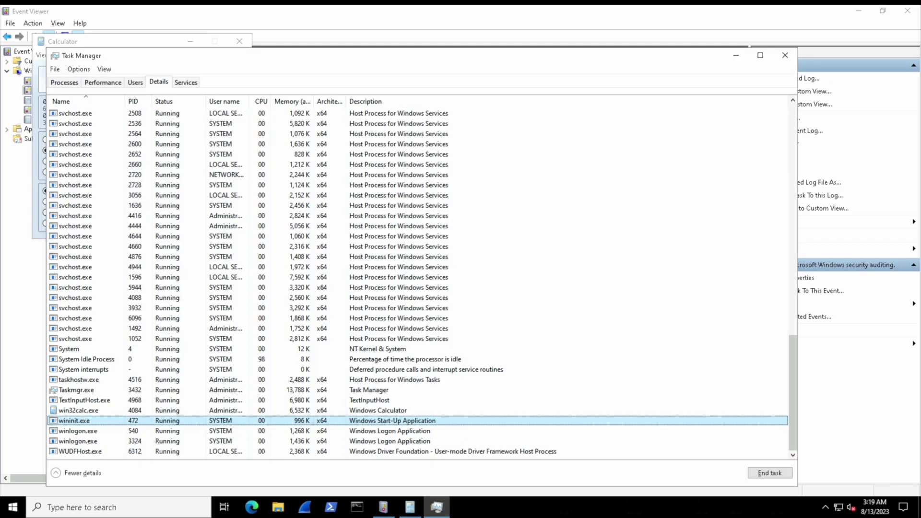
left_click(134, 101)
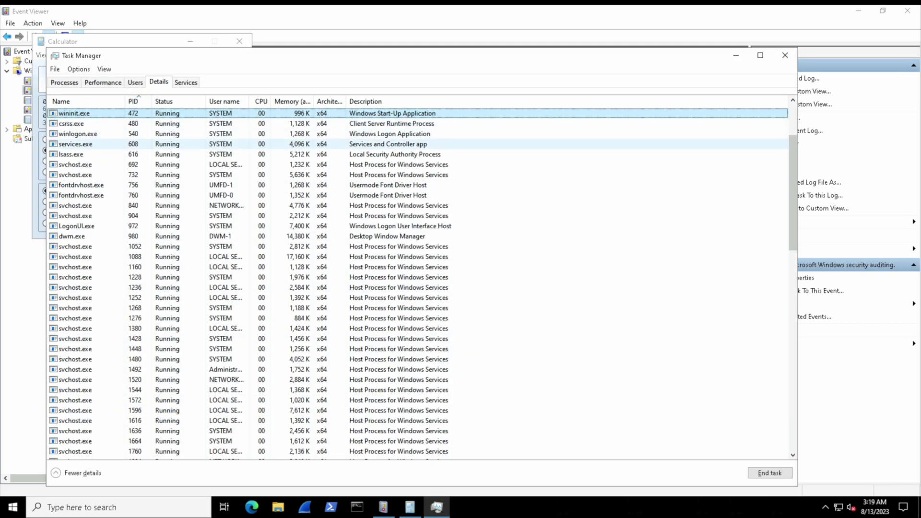
left_click(96, 144)
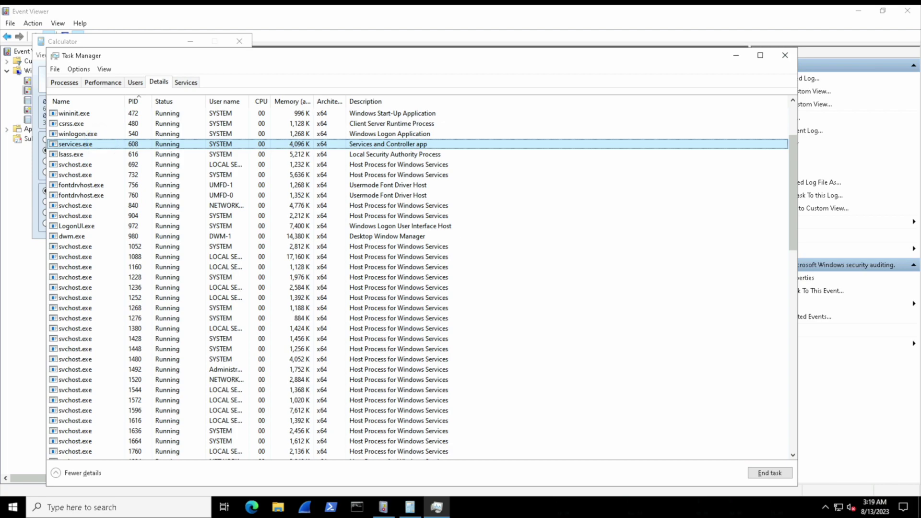
left_click(785, 56)
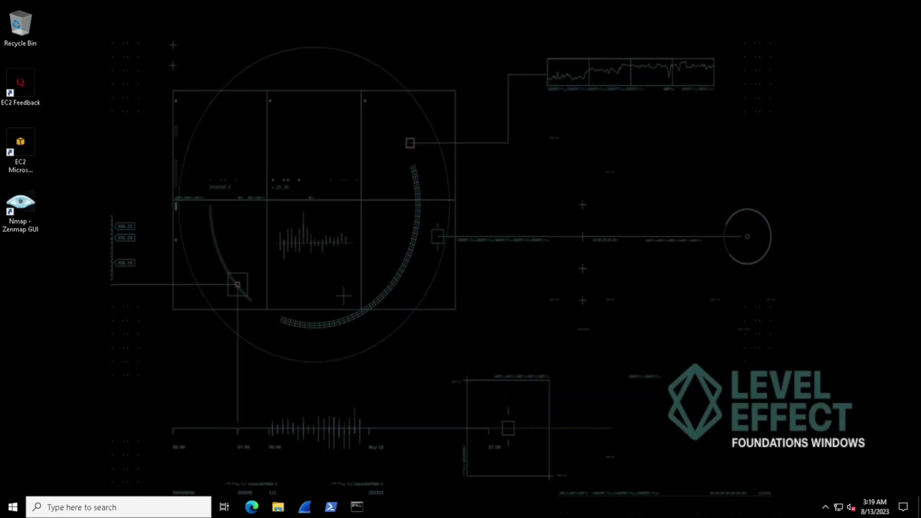
- Run wevtutil el in an administrator Command Prompt and highlight the System and Windows PowerShell log names
left_click(357, 508)
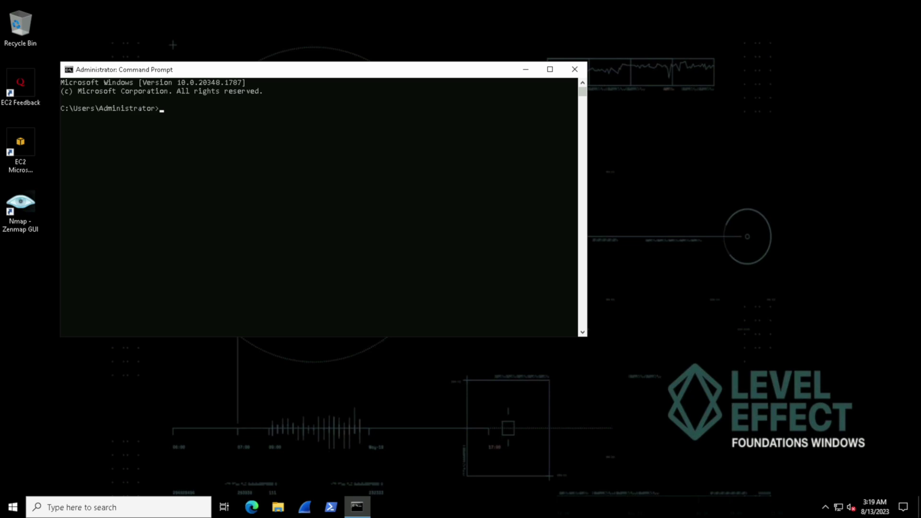
left_click(184, 133)
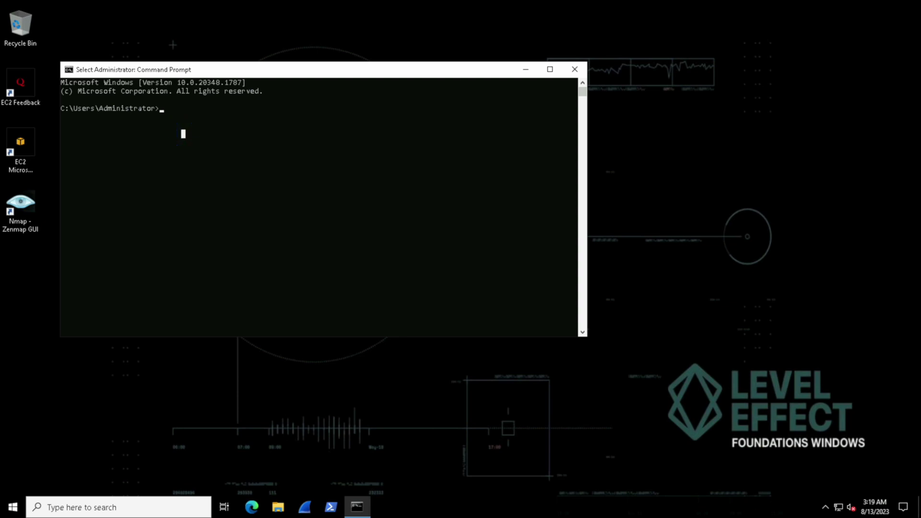
type("wevt")
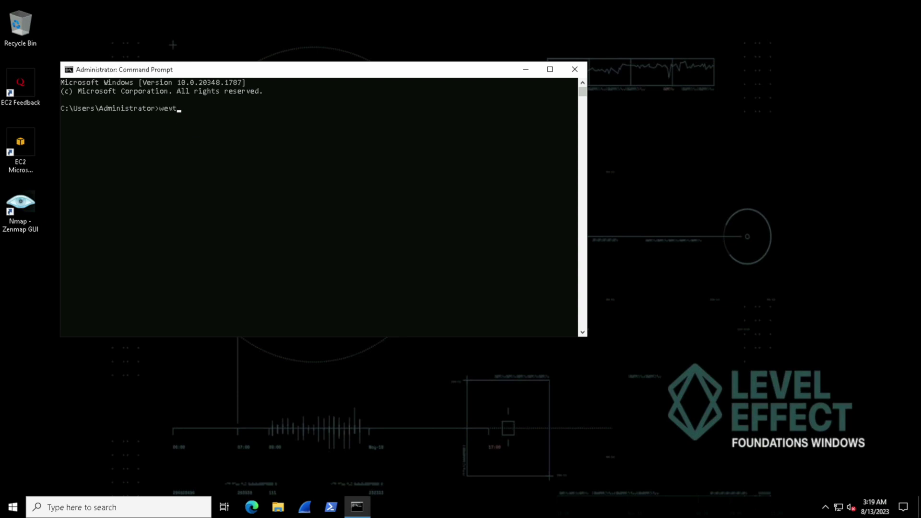
type("util el")
key("Return")
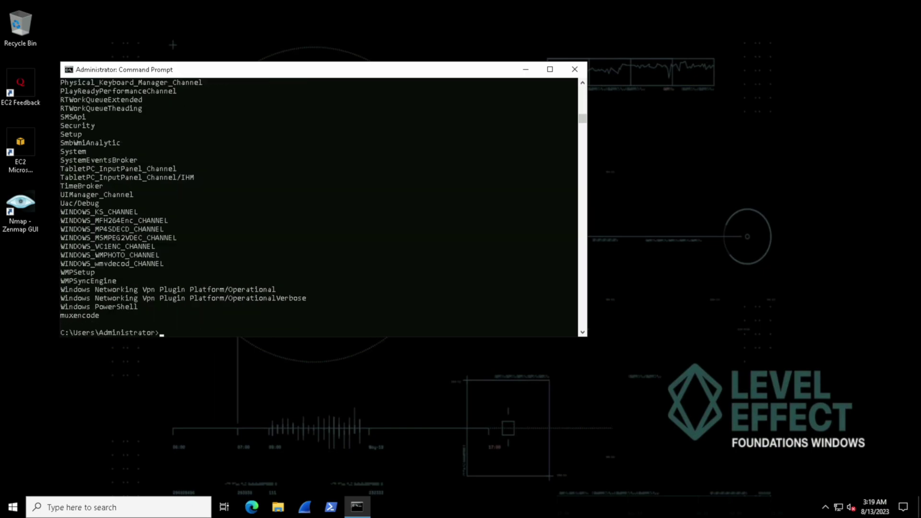
left_click_drag(87, 135, 54, 151)
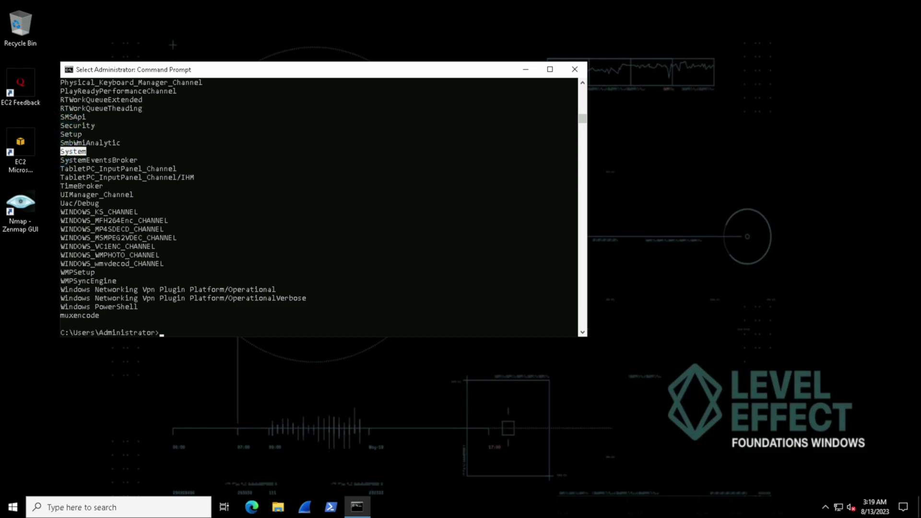
left_click_drag(137, 307, 53, 307)
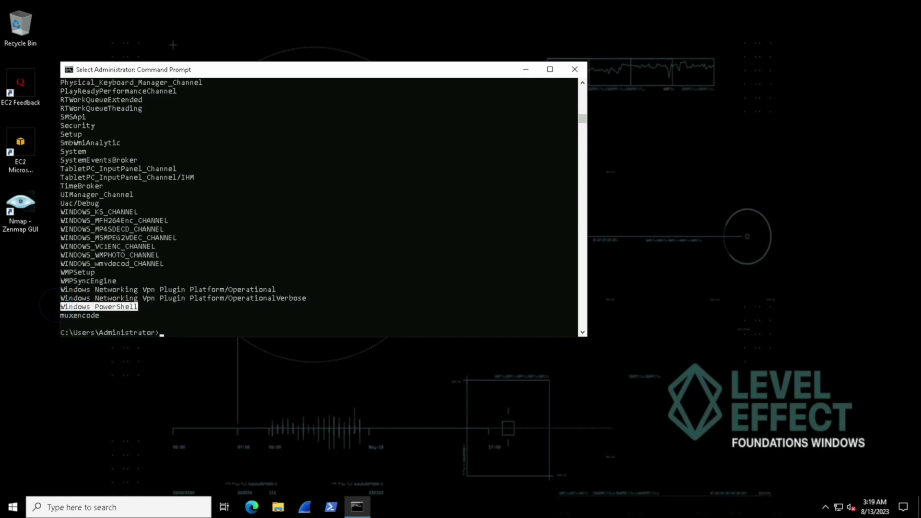
- Clear the console and run wevtutil qe Security /q:"*[System[(EventID=4625)]]"
key("Return")
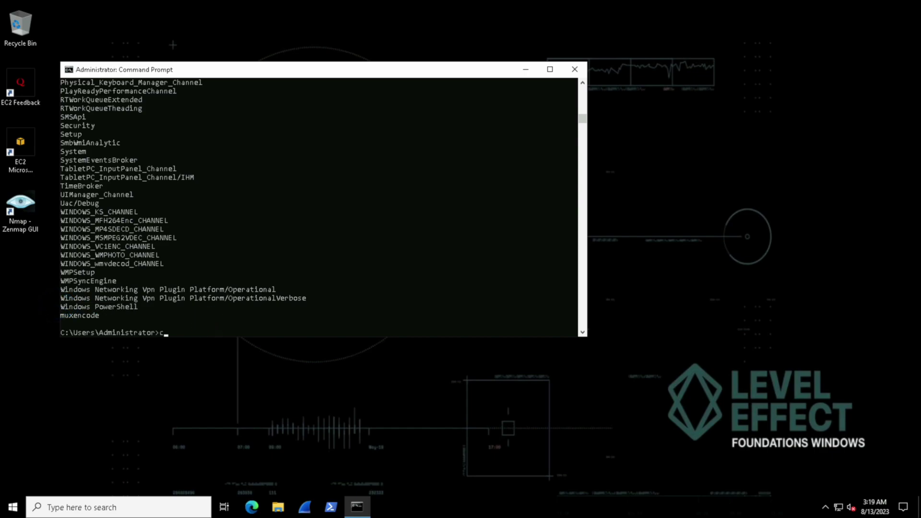
type("cls")
key("Return")
type("we")
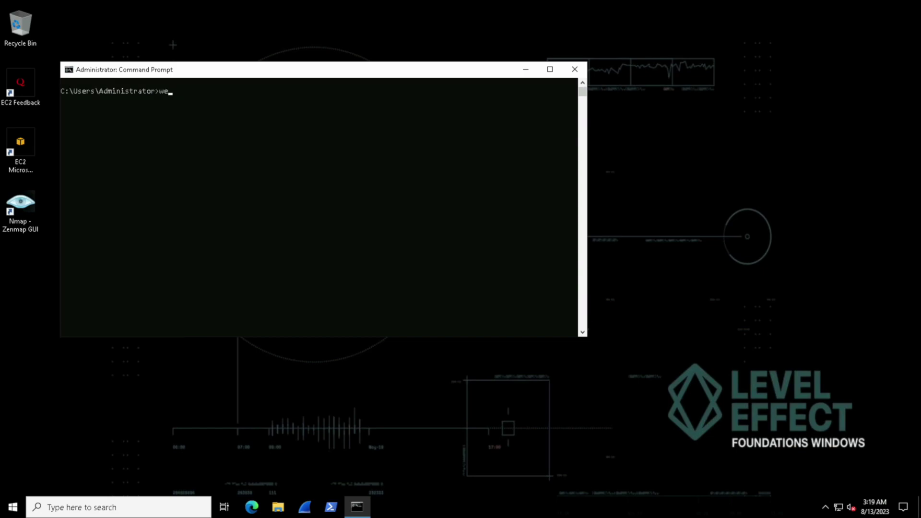
type("vtutil qe Security /q:\"*[")
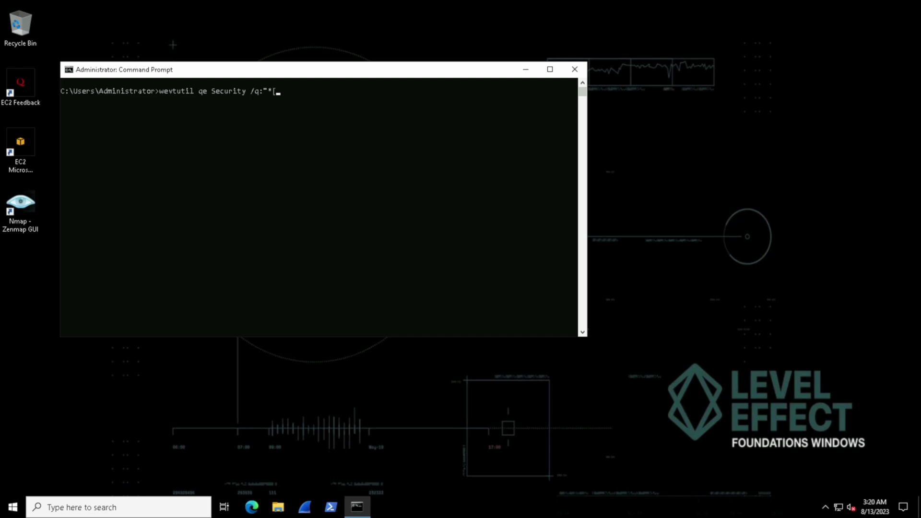
type("System[(EventID=4625")
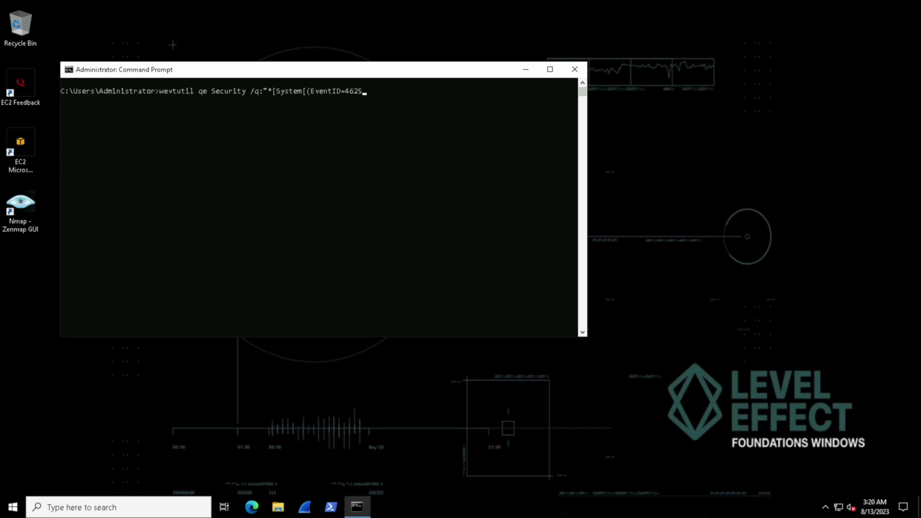
type(")]")
type("]\"")
key("Return")
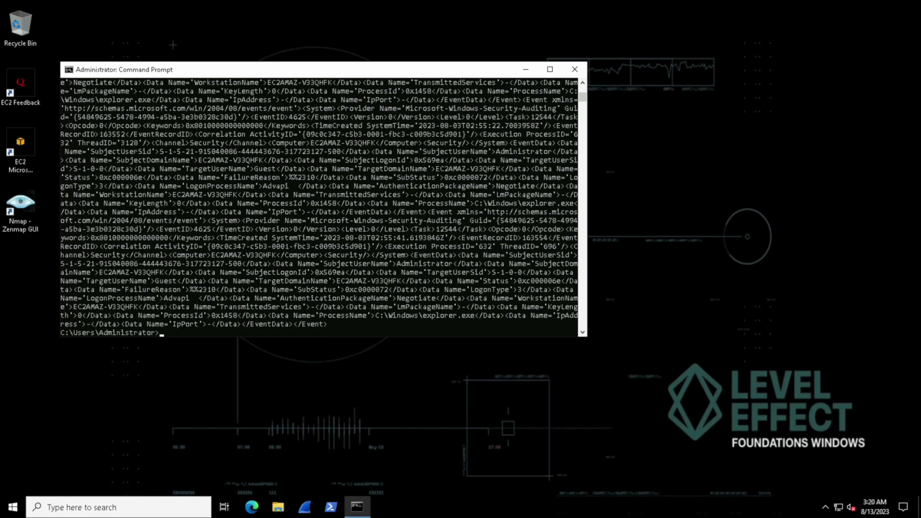
- Highlight the SubjectUserName Administrator entry, clear the output, and close Command Prompt
left_click_drag(272, 264, 453, 264)
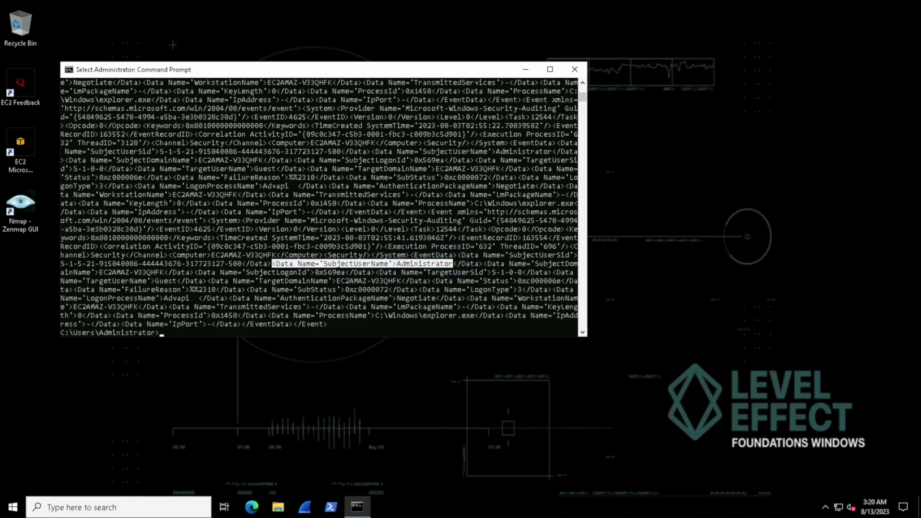
left_click(236, 328)
type("cls")
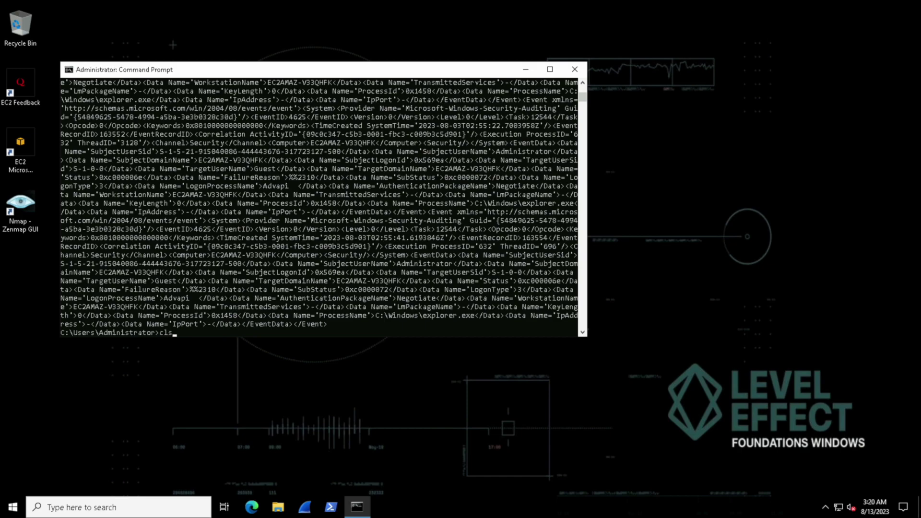
key("Return")
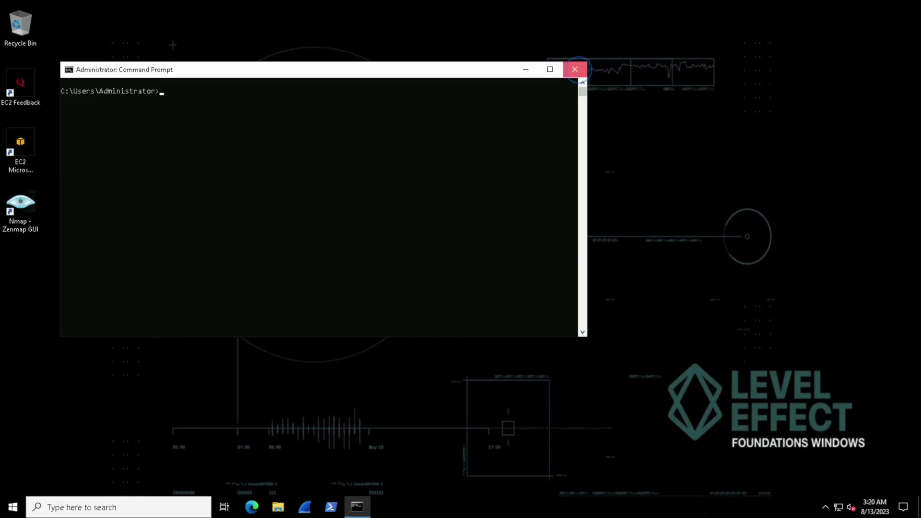
left_click(575, 69)
- Run Get-EventLog -LogName Security in PowerShell, then enter clear to wipe the output
left_click(331, 508)
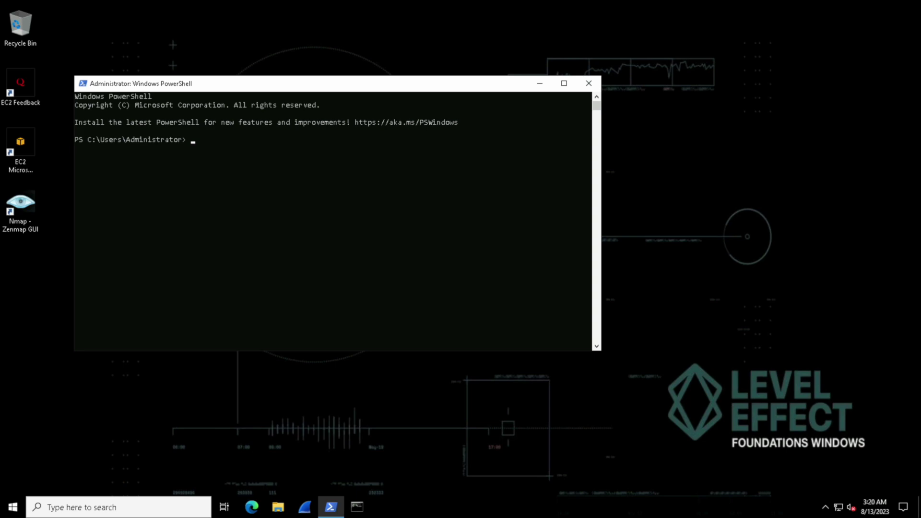
type("Get-EventLog -LogName Security")
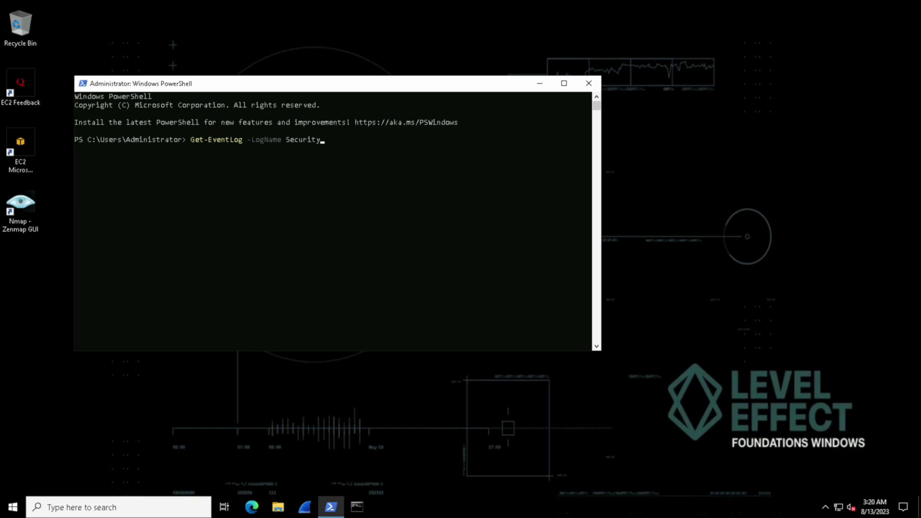
key("Return")
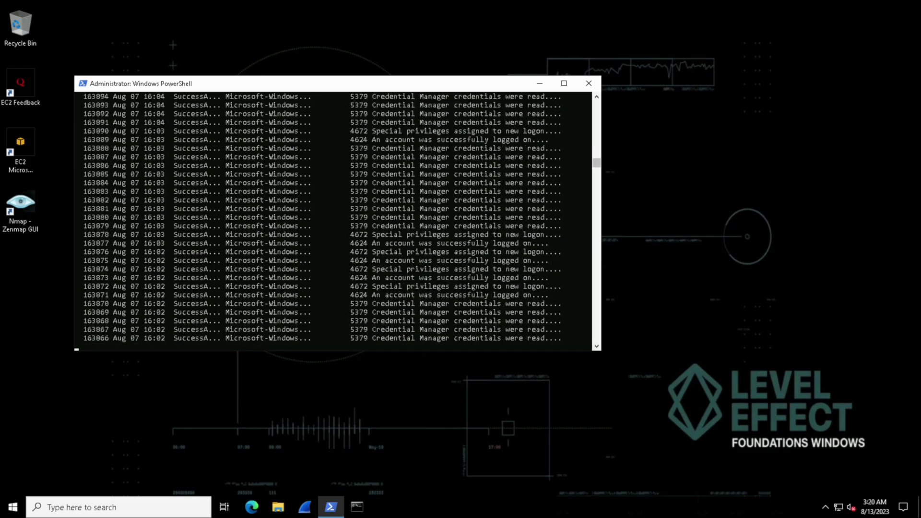
type("clear")
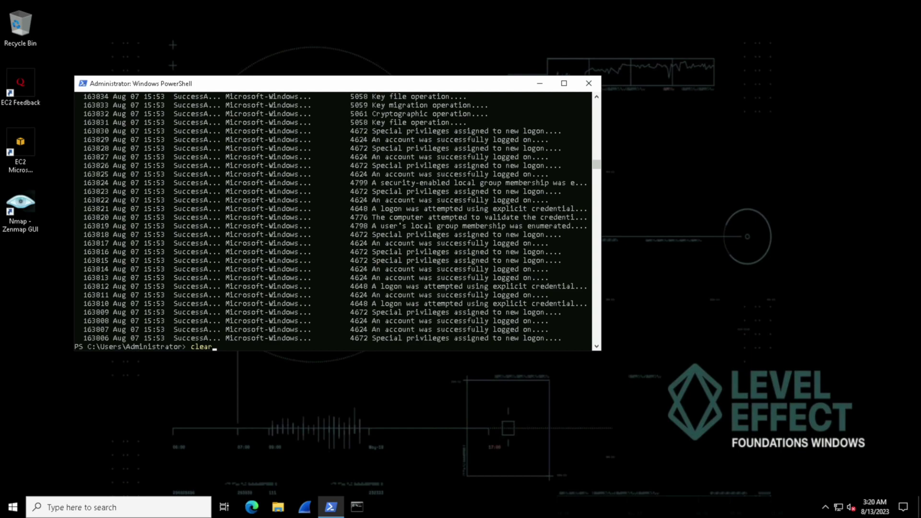
- Run Get-EventLog -LogName Security -InstanceId 4625 and select the resulting failed-logon table
key("Return")
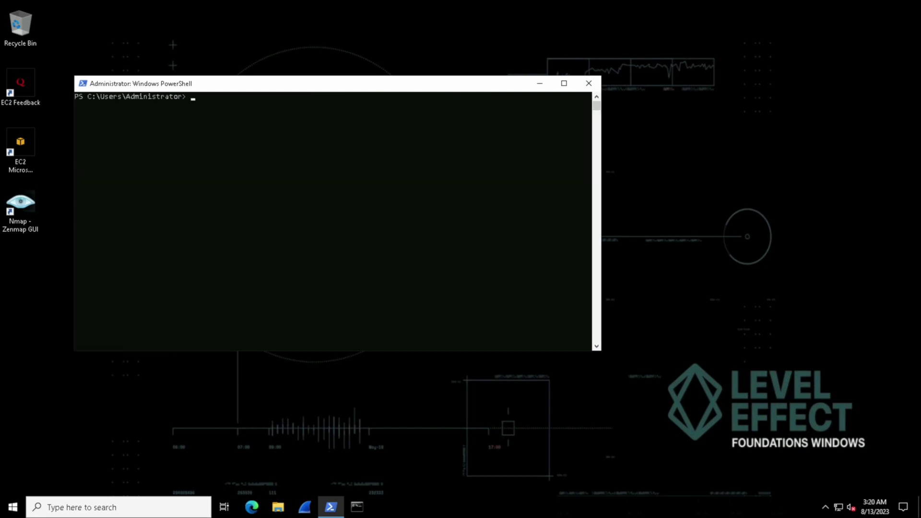
left_click(257, 138)
type("Get-EventLog -LogName Secu")
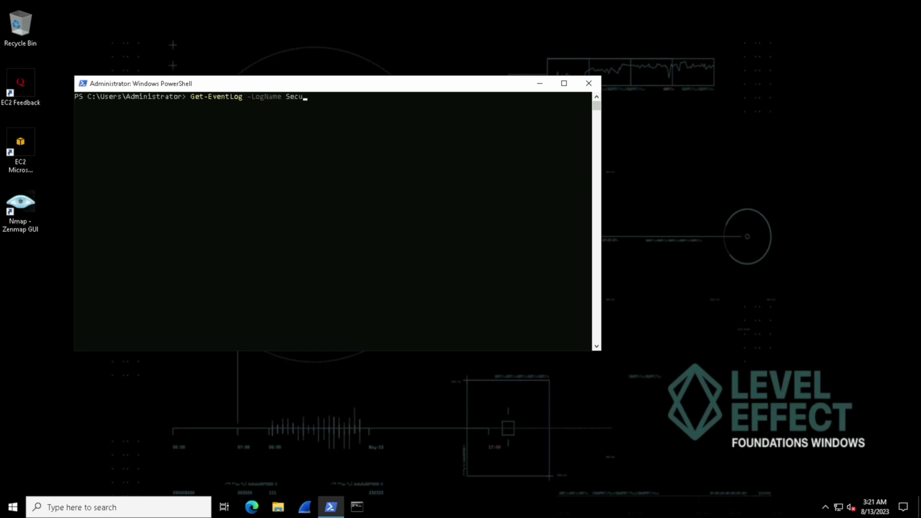
type("rity -InstanceId 4625")
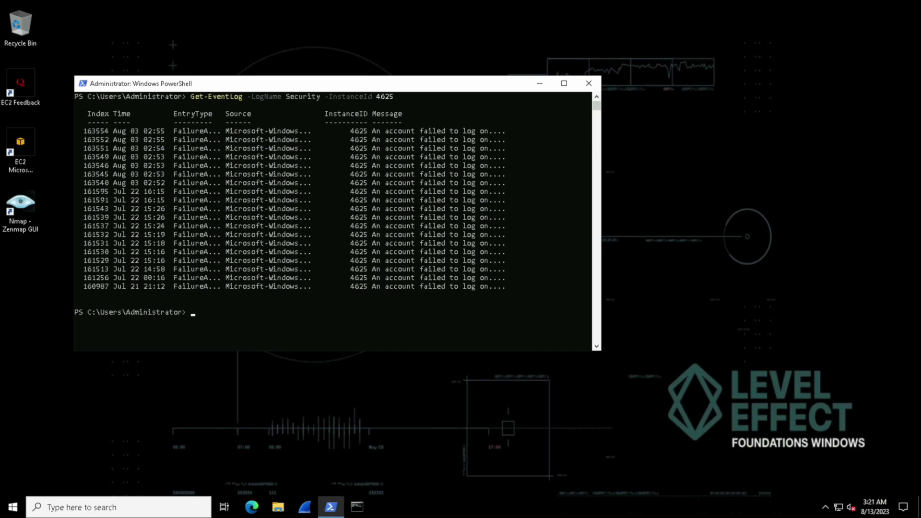
left_click_drag(84, 114, 527, 294)
- Close PowerShell, launch Event Viewer via search, and display the Windows Logs > Security events
left_click(331, 321)
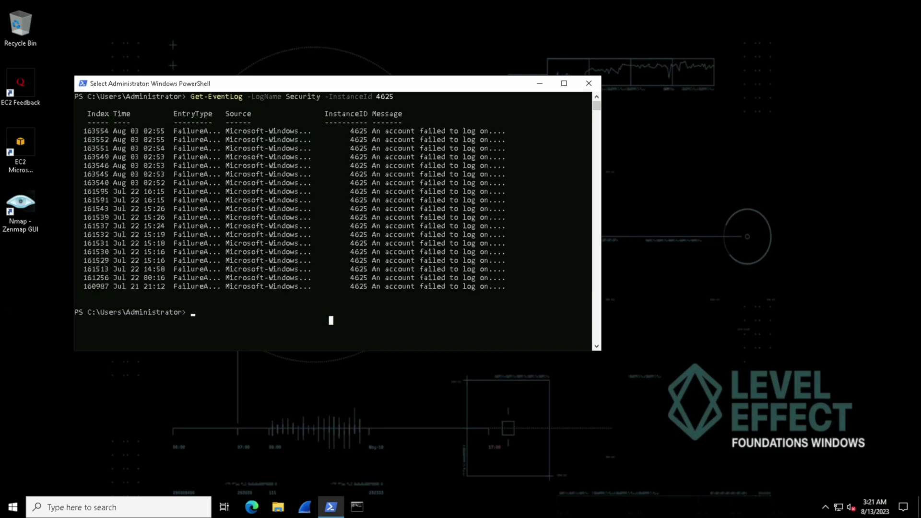
left_click(588, 83)
left_click(120, 508)
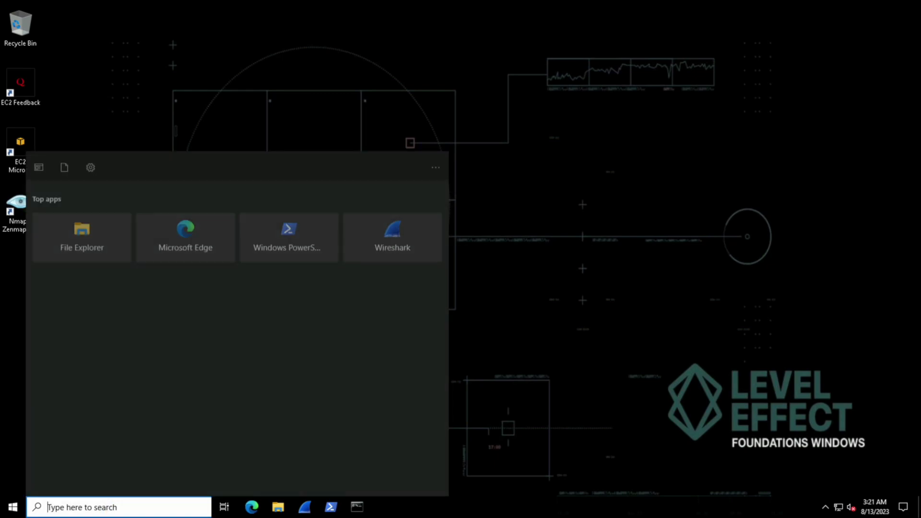
type("event")
key("Return")
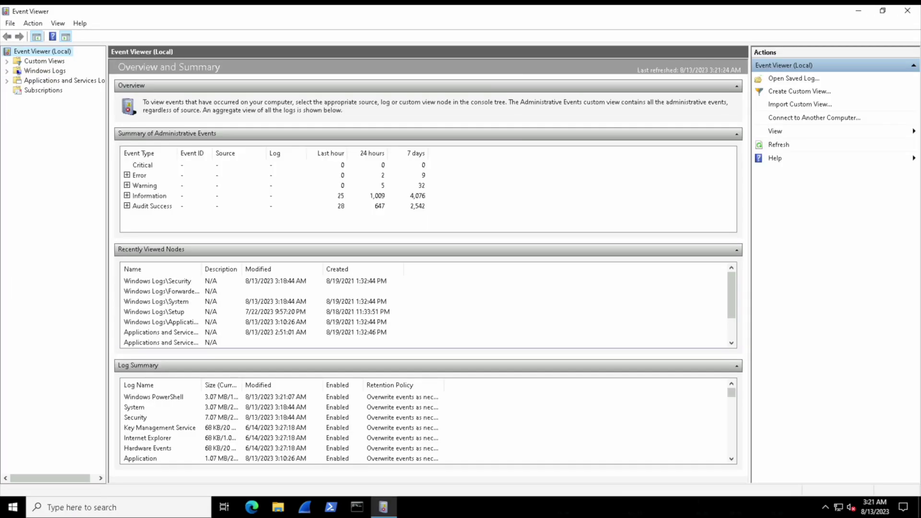
left_click(7, 70)
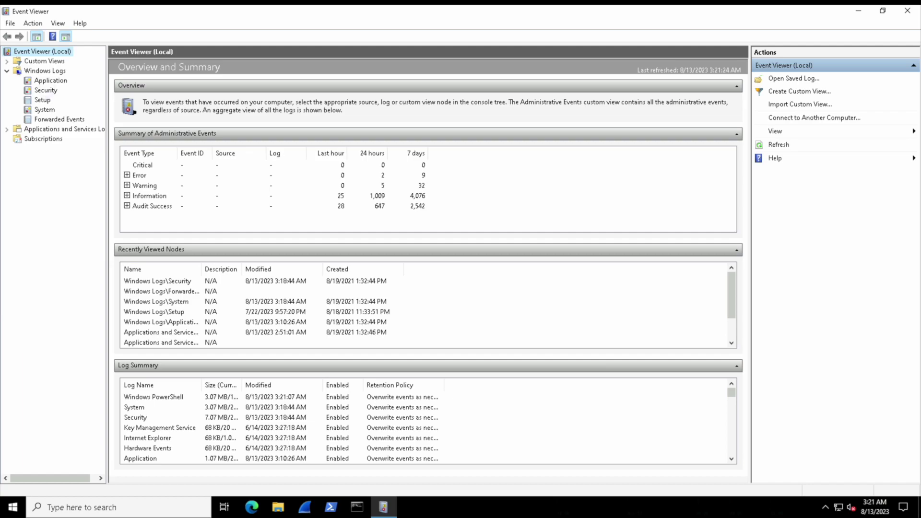
left_click(46, 90)
- Save all Security events to the Desktop as 'security' with English display information
right_click(45, 90)
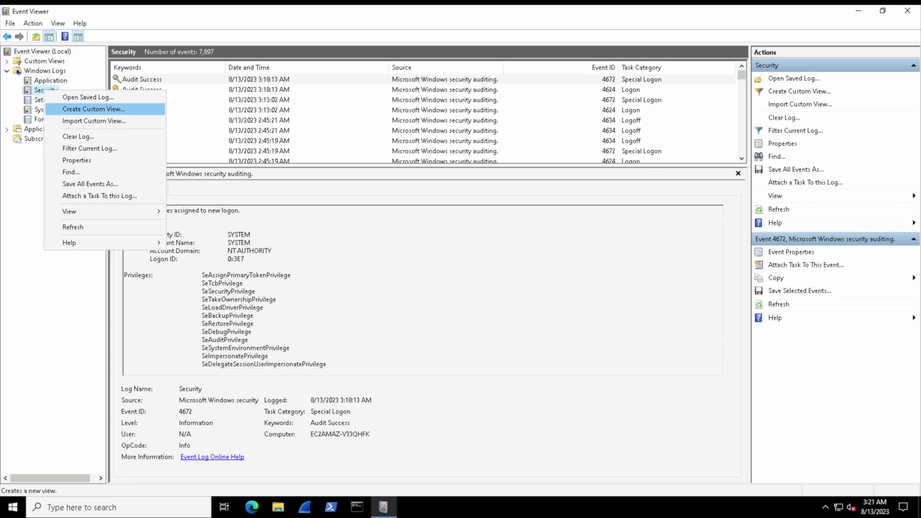
left_click(89, 184)
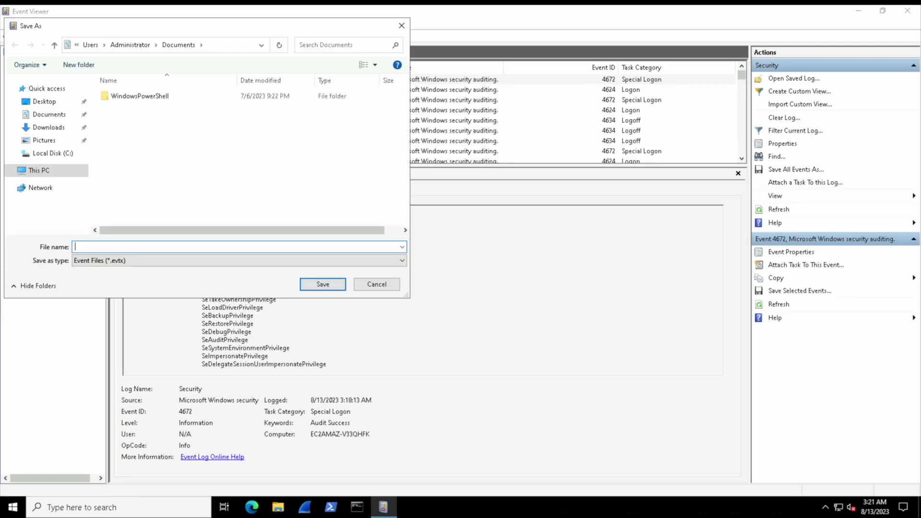
left_click(44, 101)
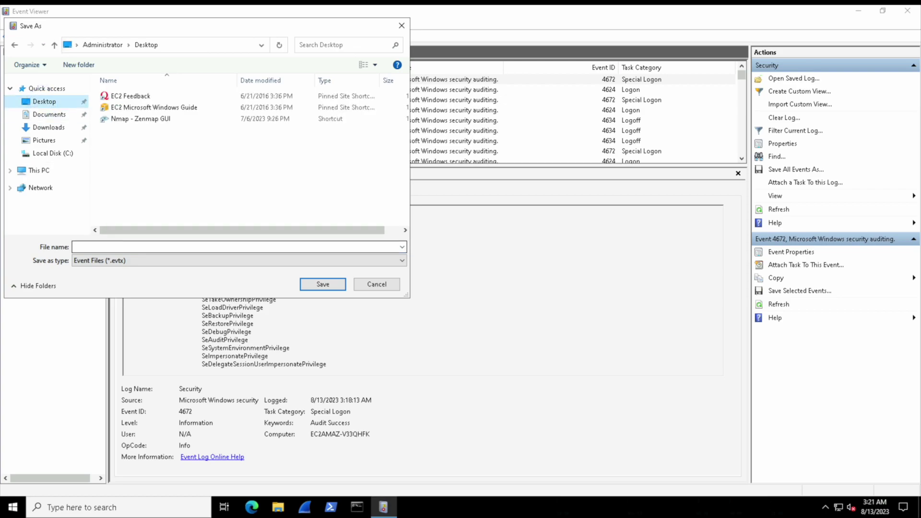
left_click(89, 247)
type("se")
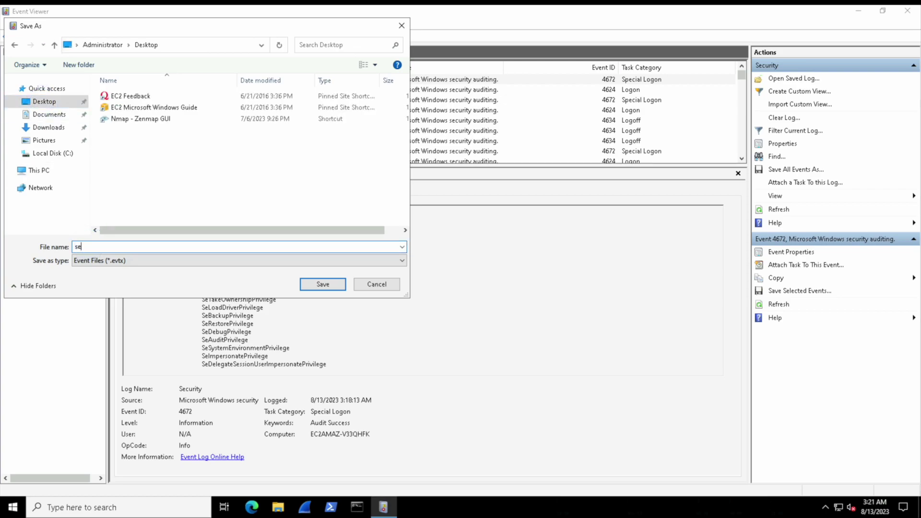
type("curity")
key("Return")
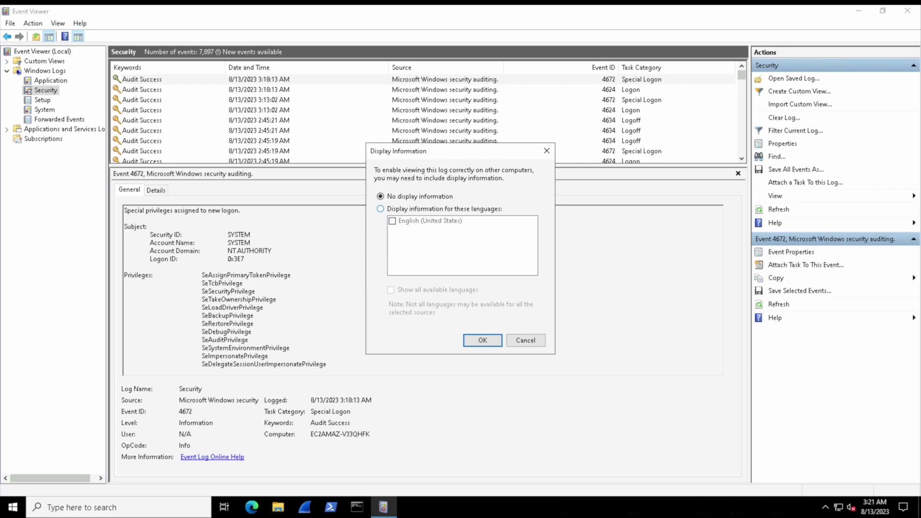
left_click(381, 209)
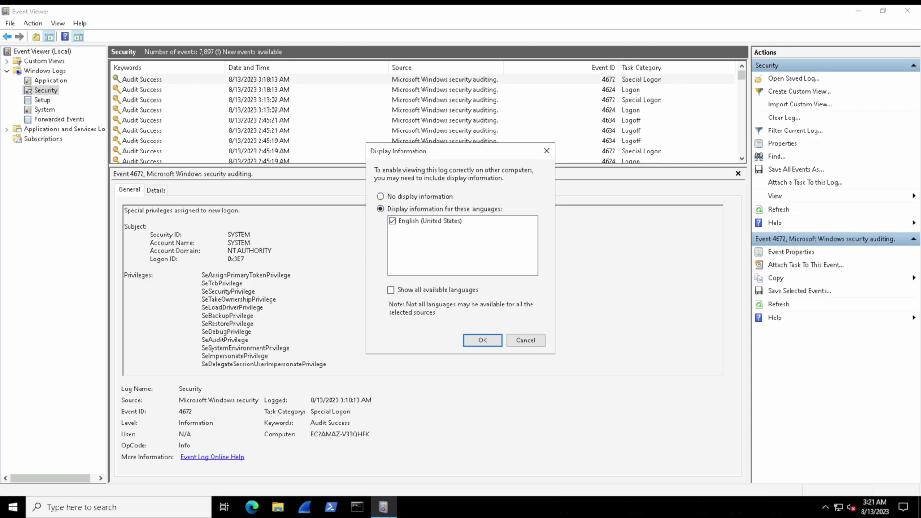
left_click(482, 340)
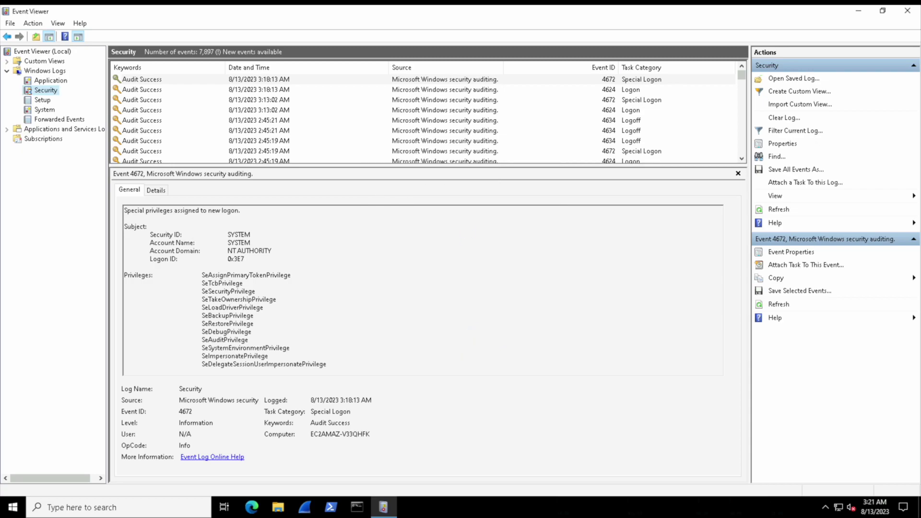
- Close Event Viewer, reopen the Desktop security log file, and expand the Saved Logs node
left_click(907, 10)
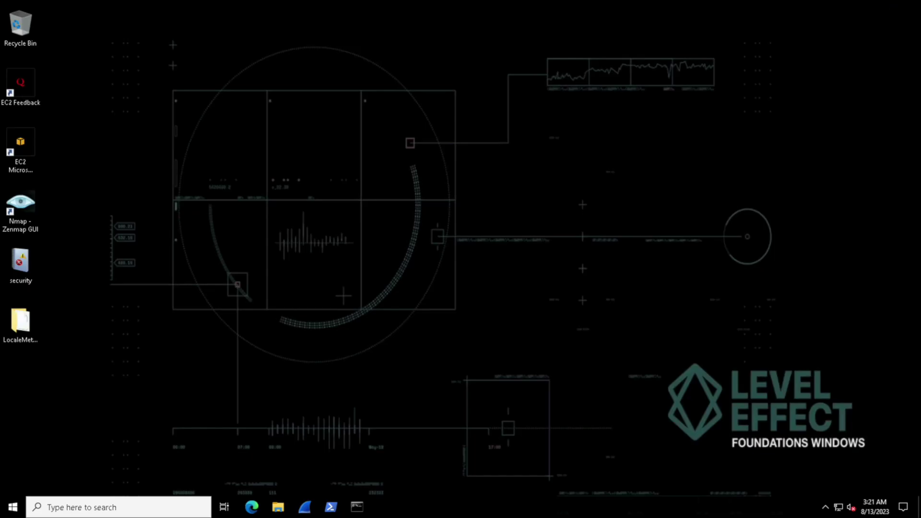
left_click(20, 264)
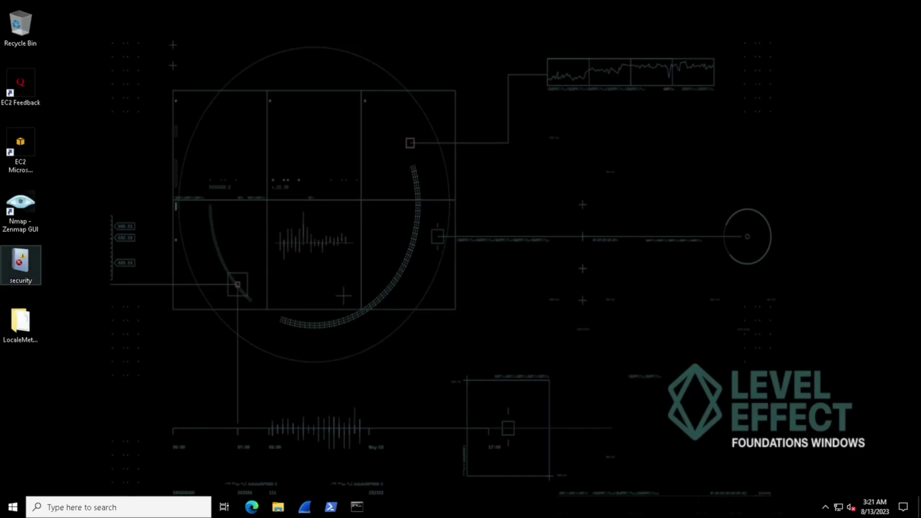
double_click(20, 263)
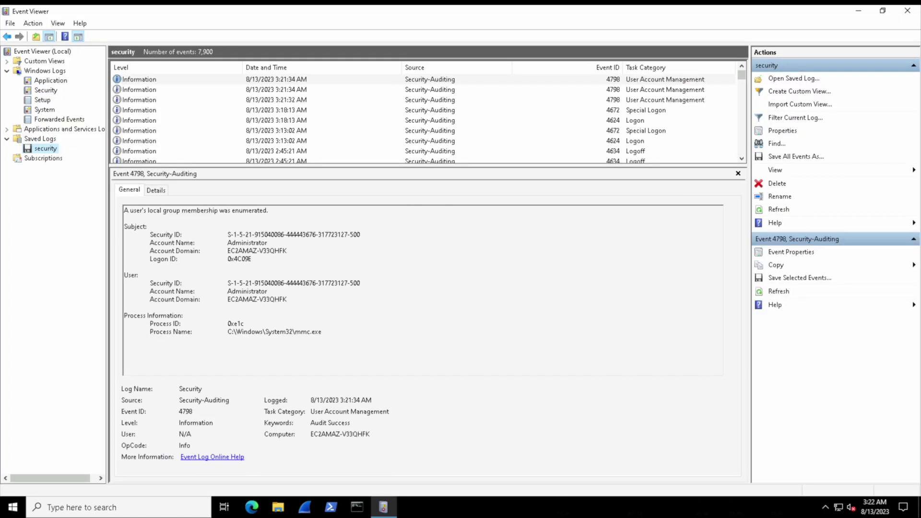
left_click(40, 139)
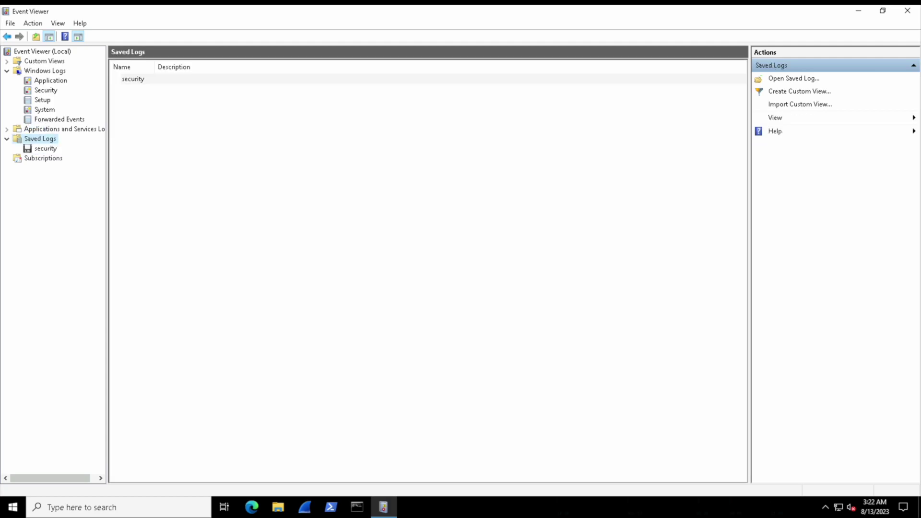
double_click(40, 138)
- Start the Event Collector Service from Subscriptions and begin a new subscription via Create Subscription
left_click(36, 150)
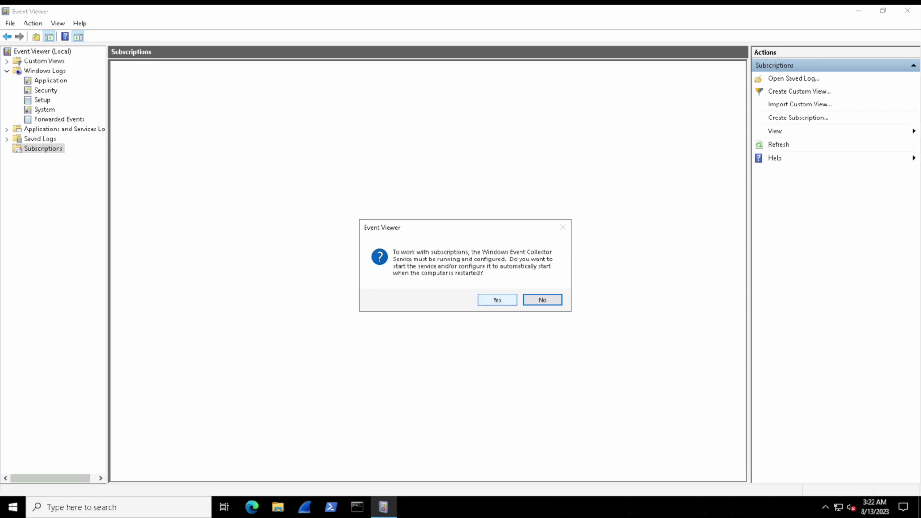
left_click(498, 300)
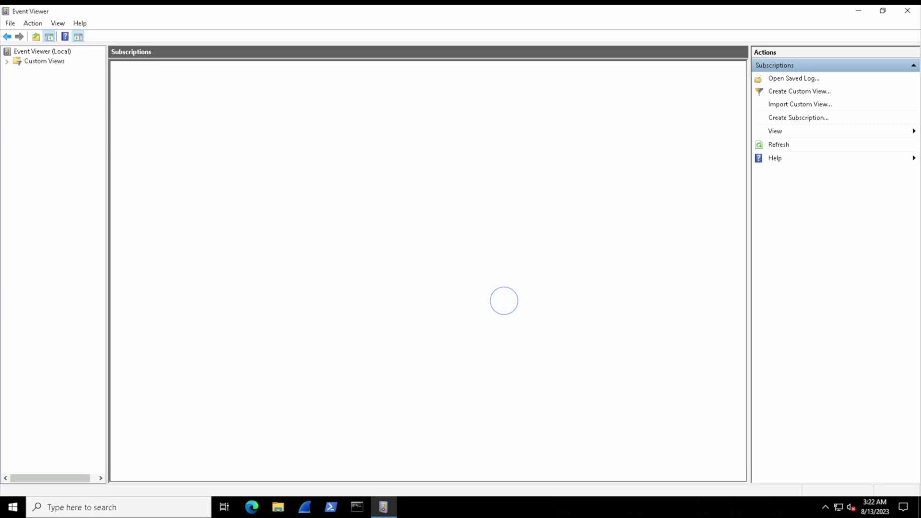
right_click(41, 148)
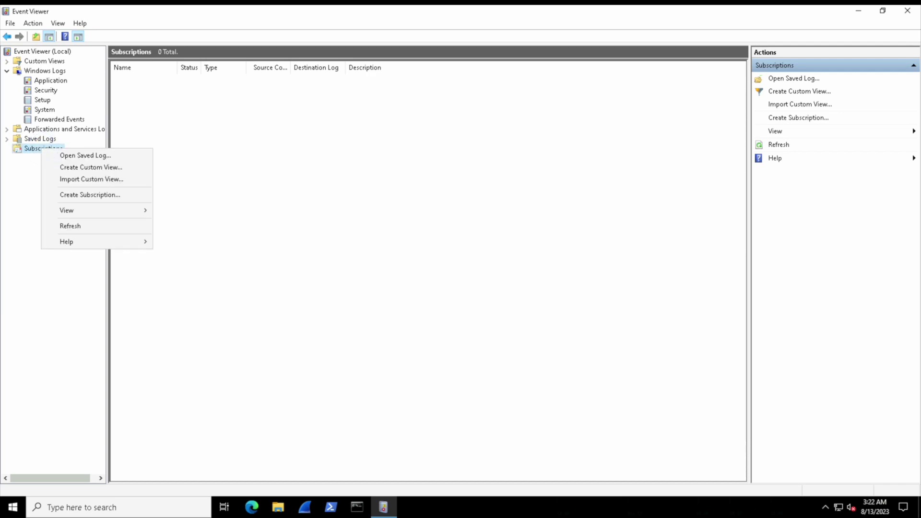
left_click(72, 195)
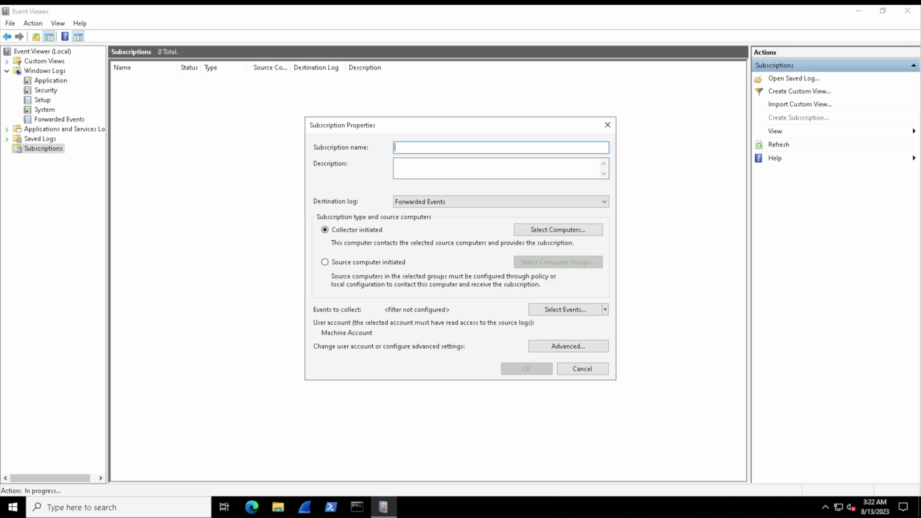
- Browse the Windows Logs entries in the subscription's event log list, then close the filter unchanged
left_click(581, 310)
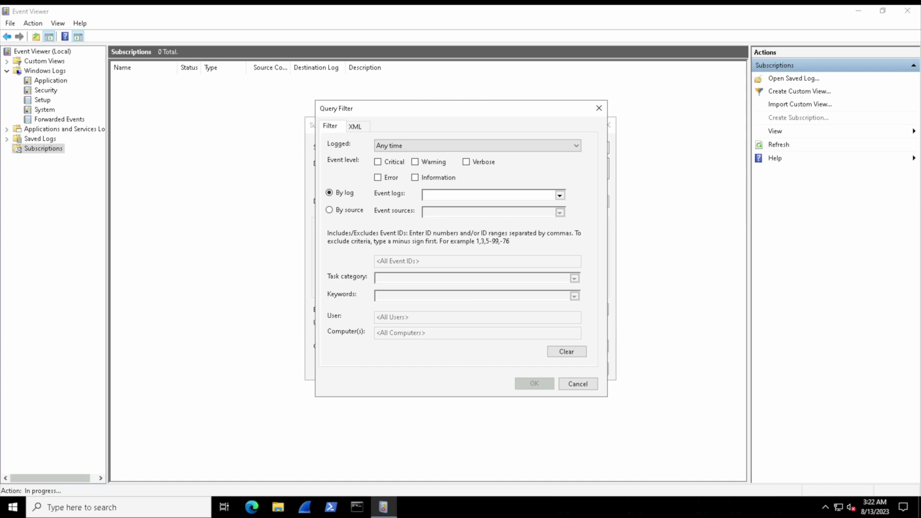
left_click(559, 194)
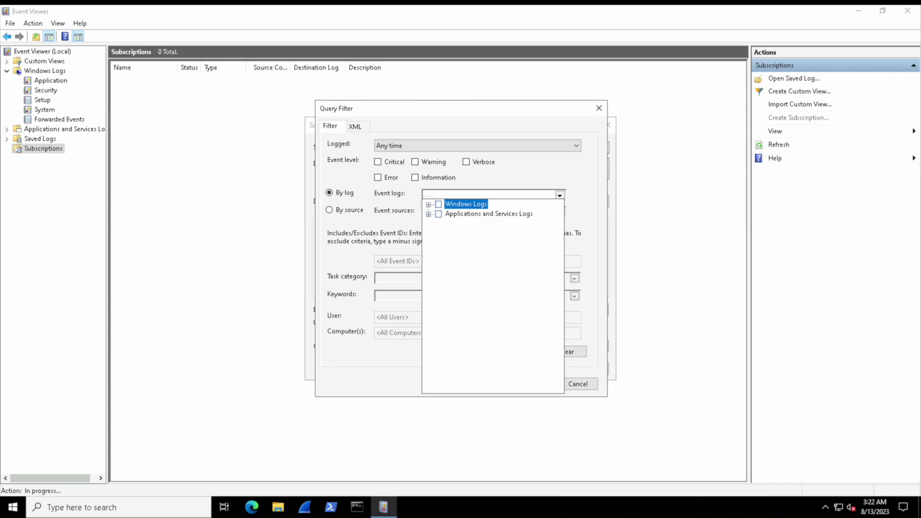
left_click(429, 204)
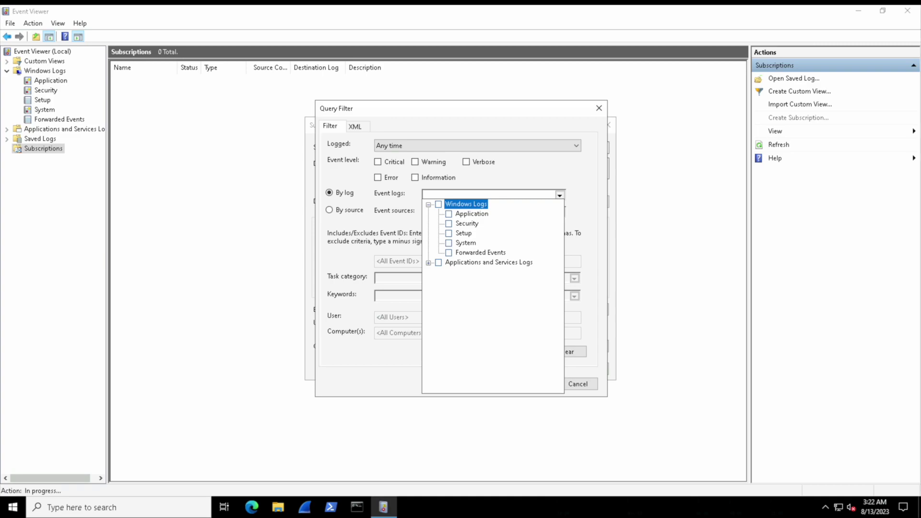
left_click(428, 204)
left_click(603, 160)
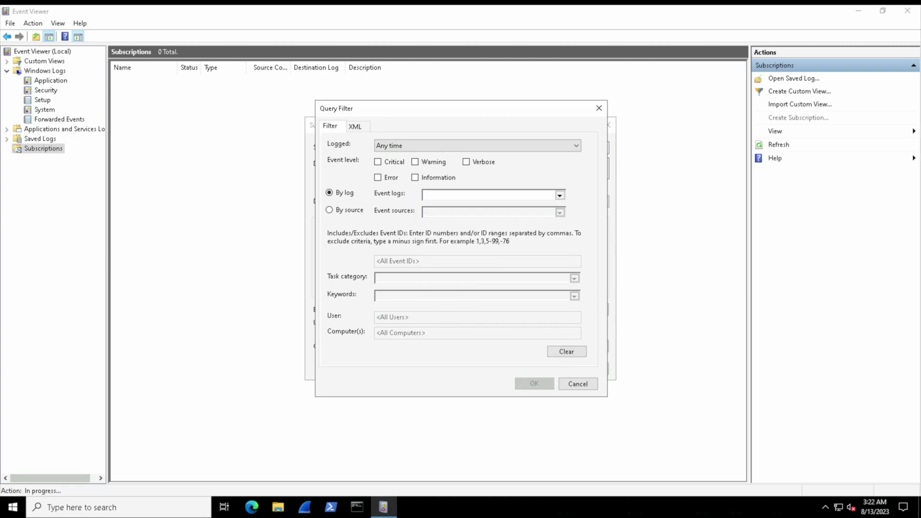
left_click(600, 108)
left_click(608, 125)
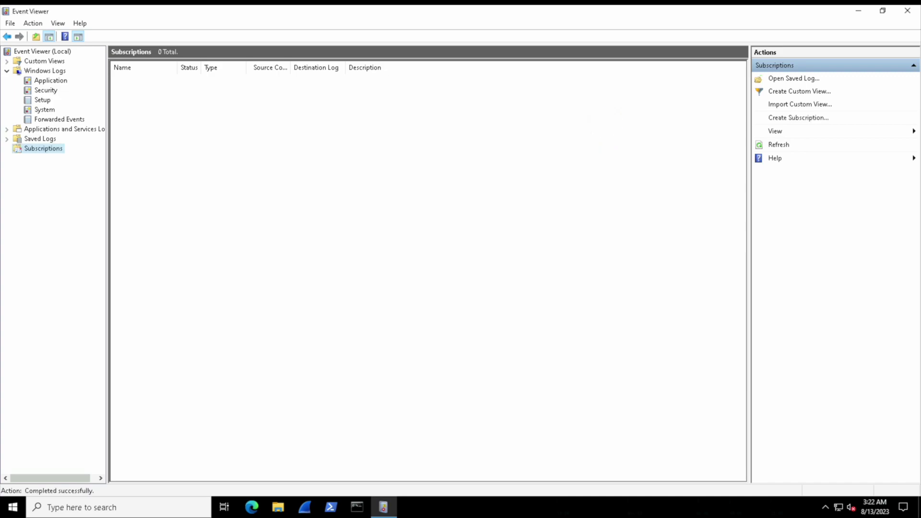